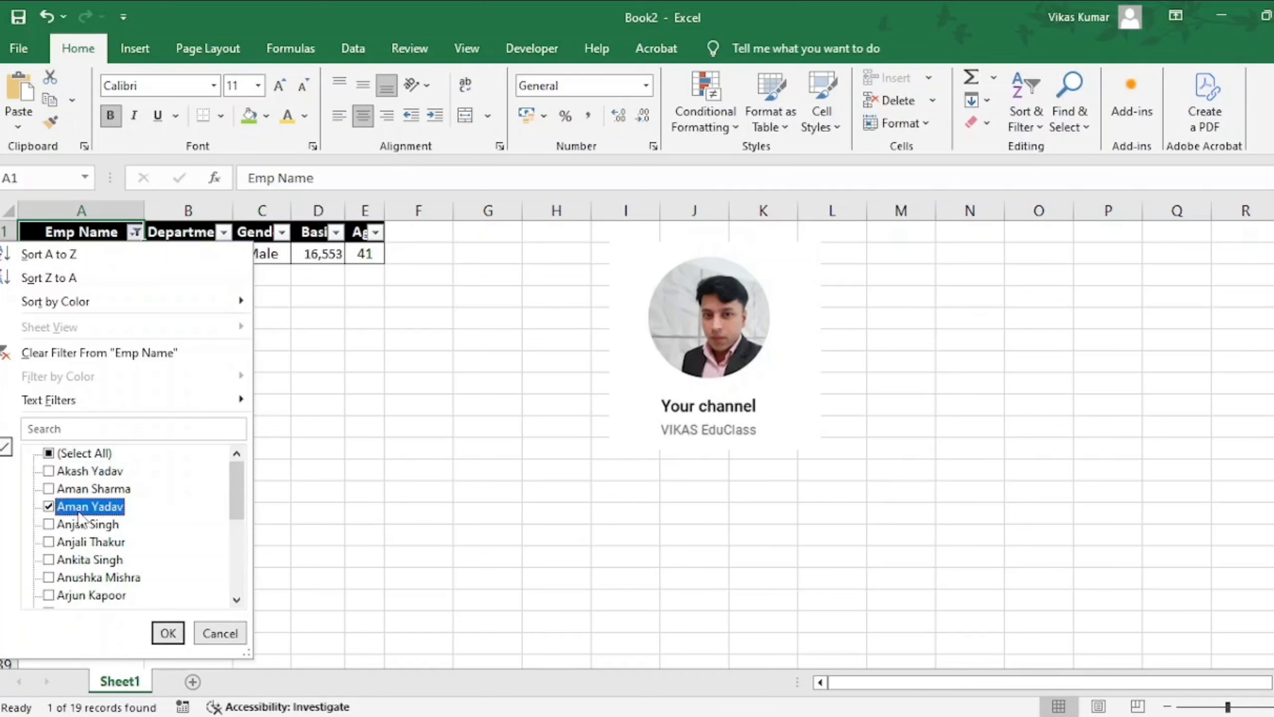
Add the first listed employee to the Emp Name filter, and clear the filter from that column
click(80, 471)
click(168, 633)
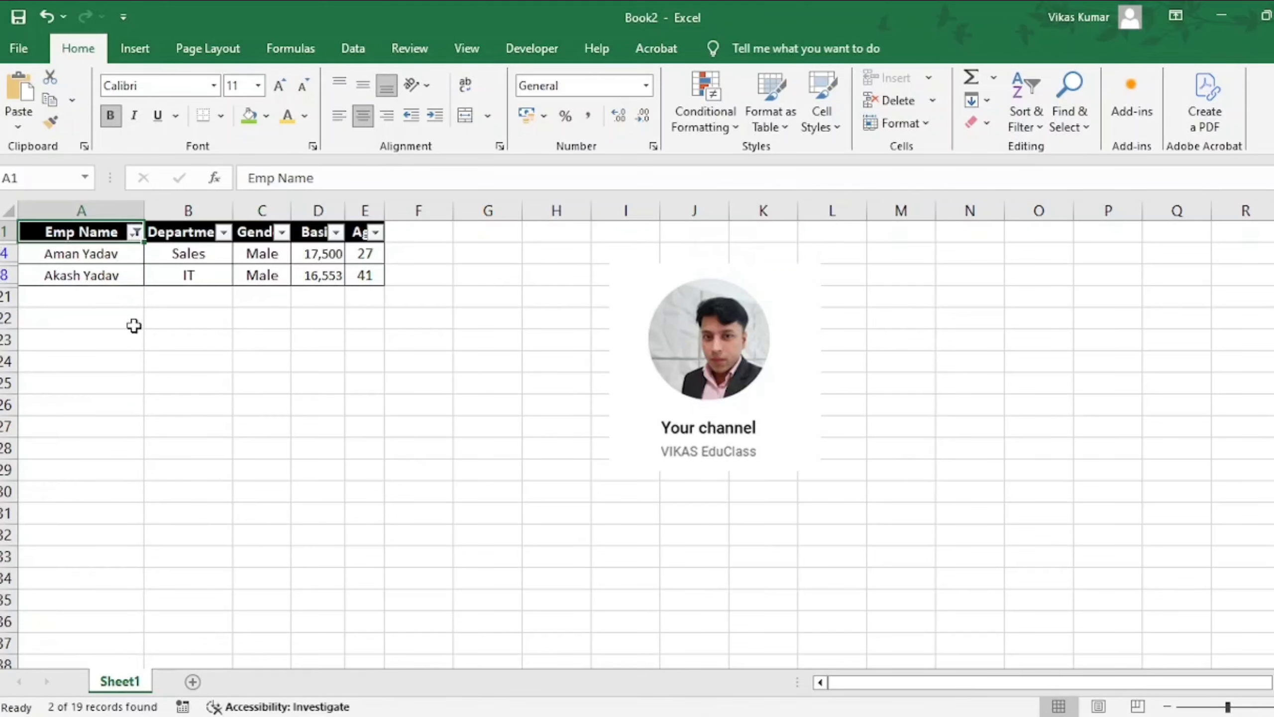
click(134, 231)
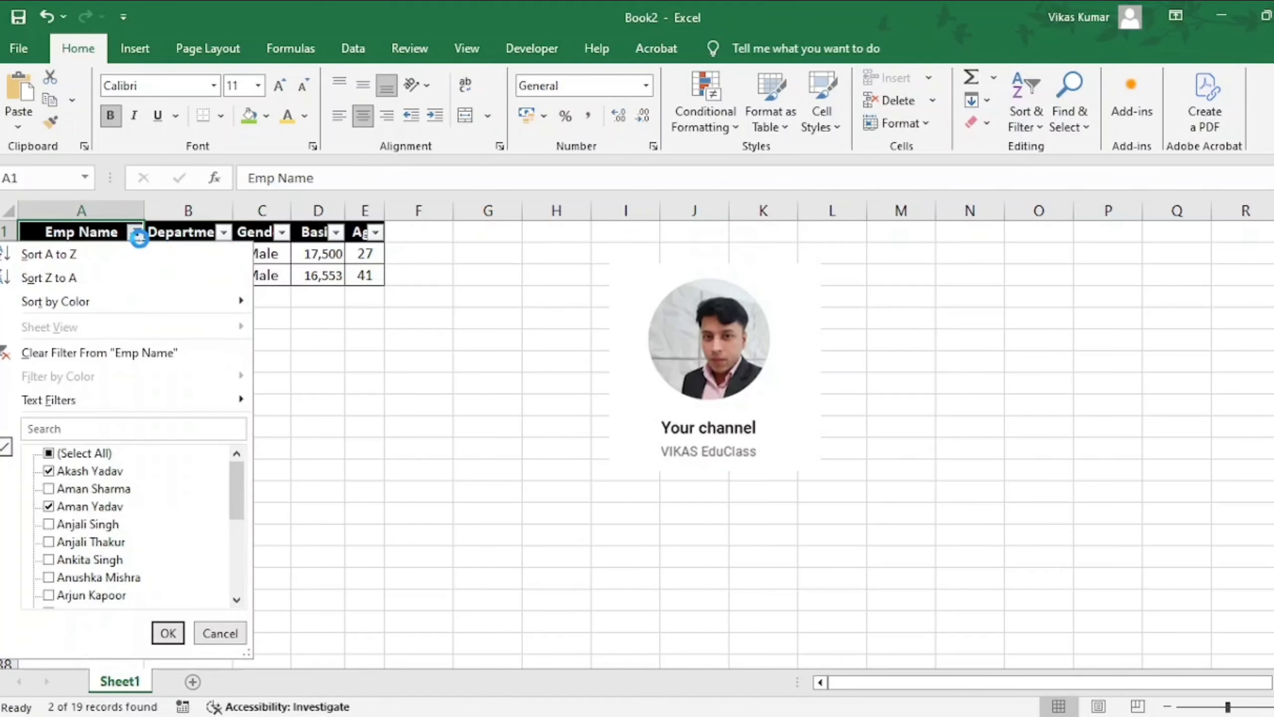
click(75, 351)
Filter the Department column to show only Finance
click(186, 231)
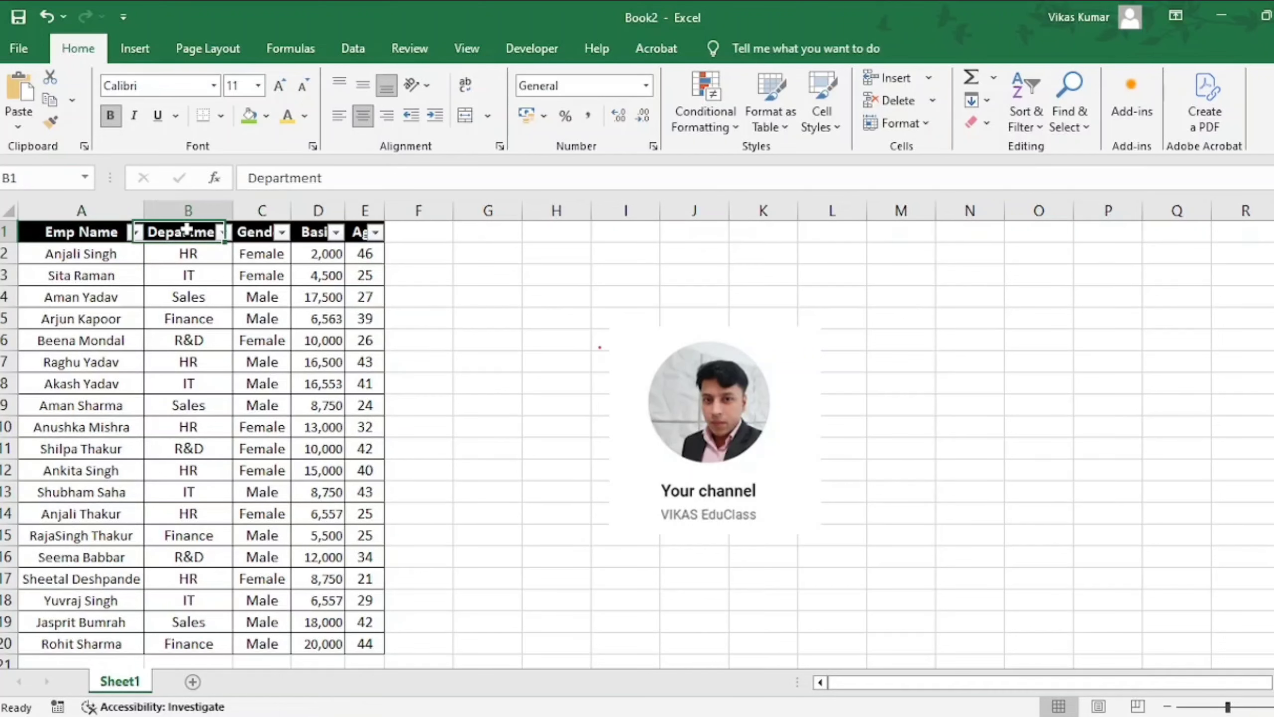
click(224, 231)
click(82, 453)
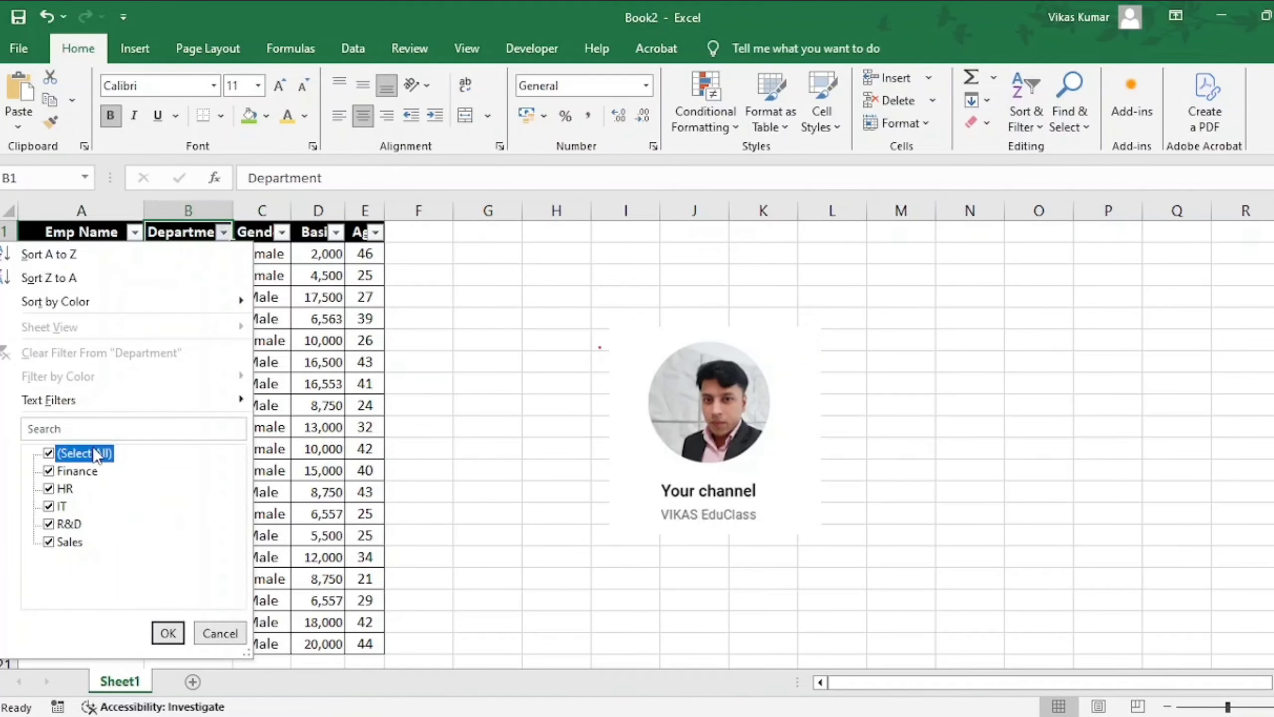
click(76, 471)
click(168, 633)
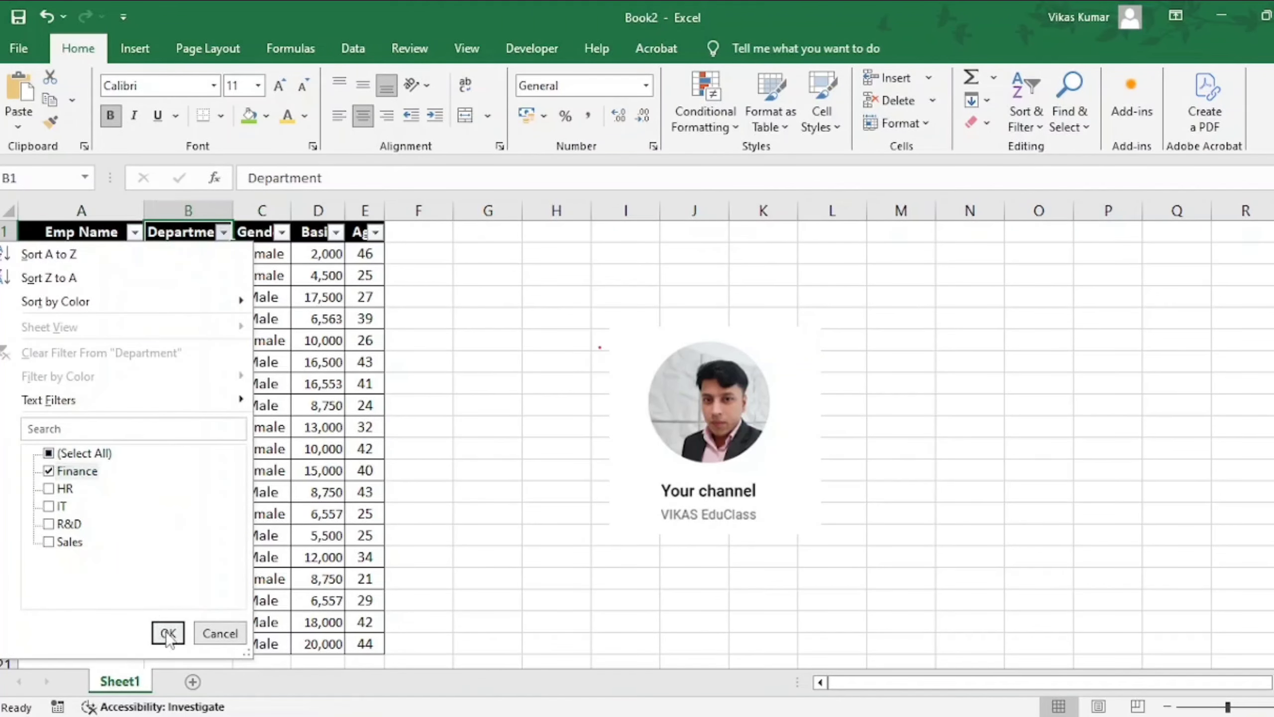
Add IT to the Department filter, and clear the filter from that column
click(225, 233)
click(61, 507)
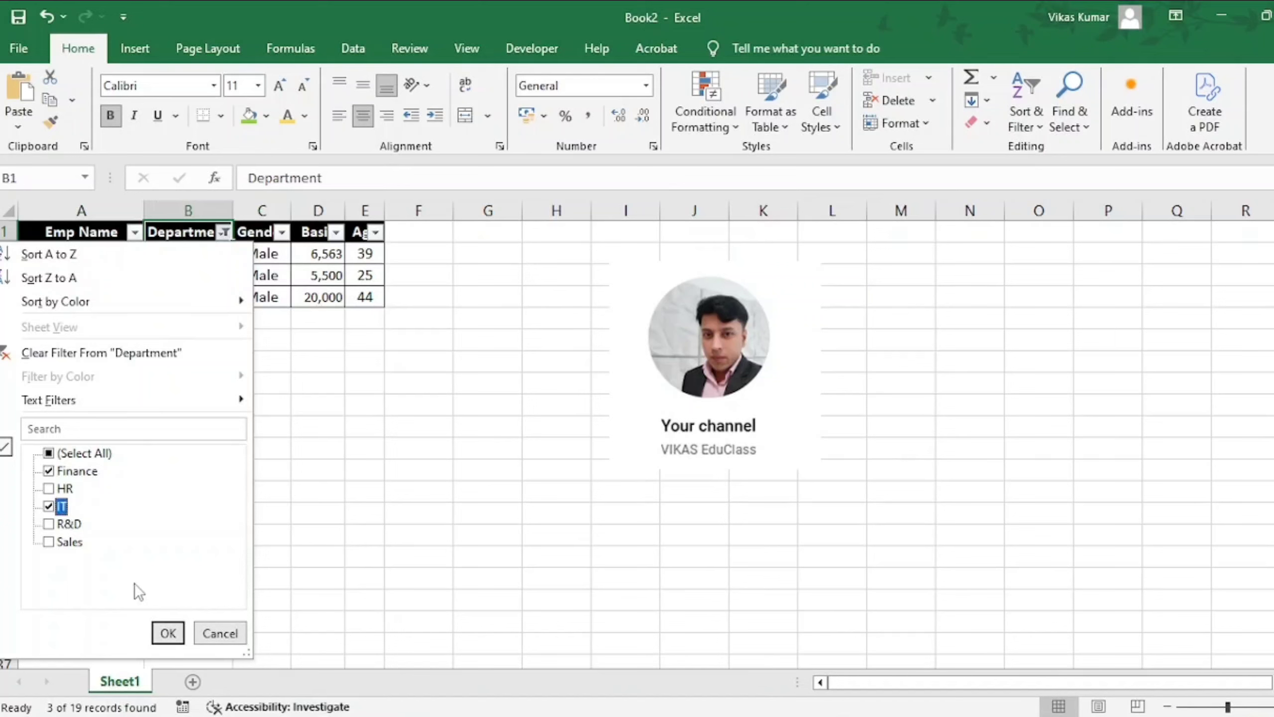
click(167, 633)
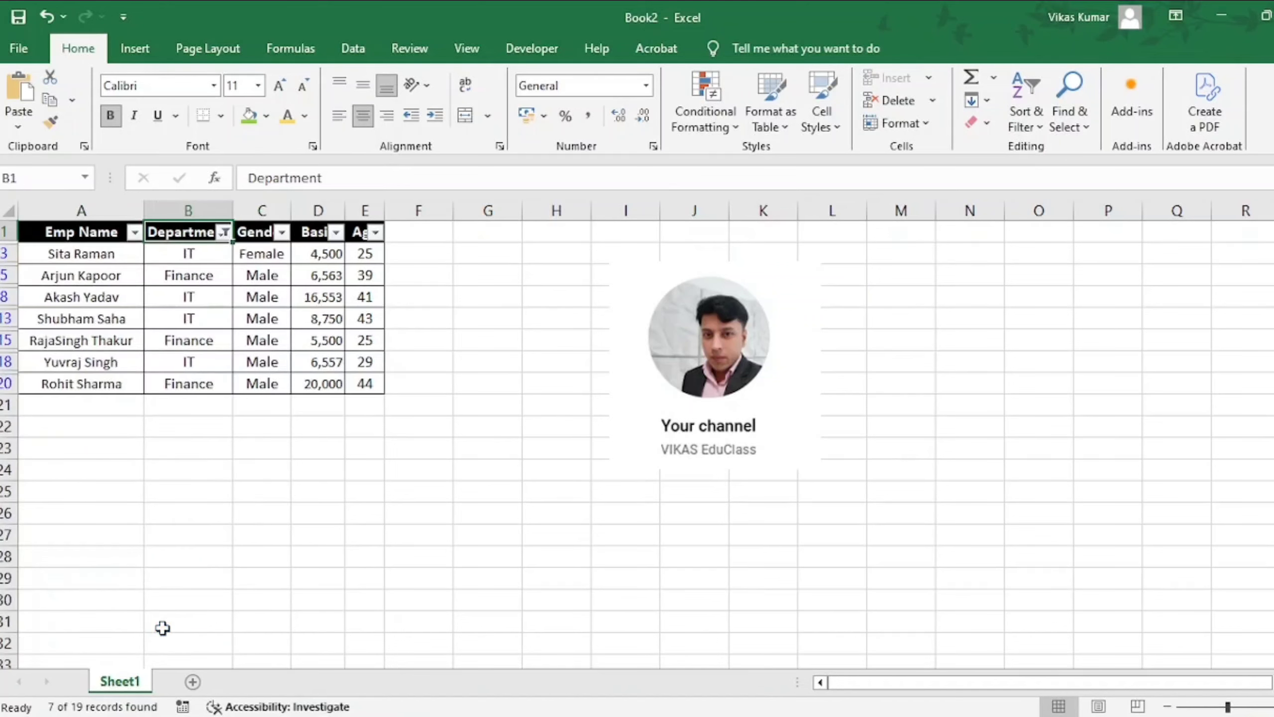
click(229, 234)
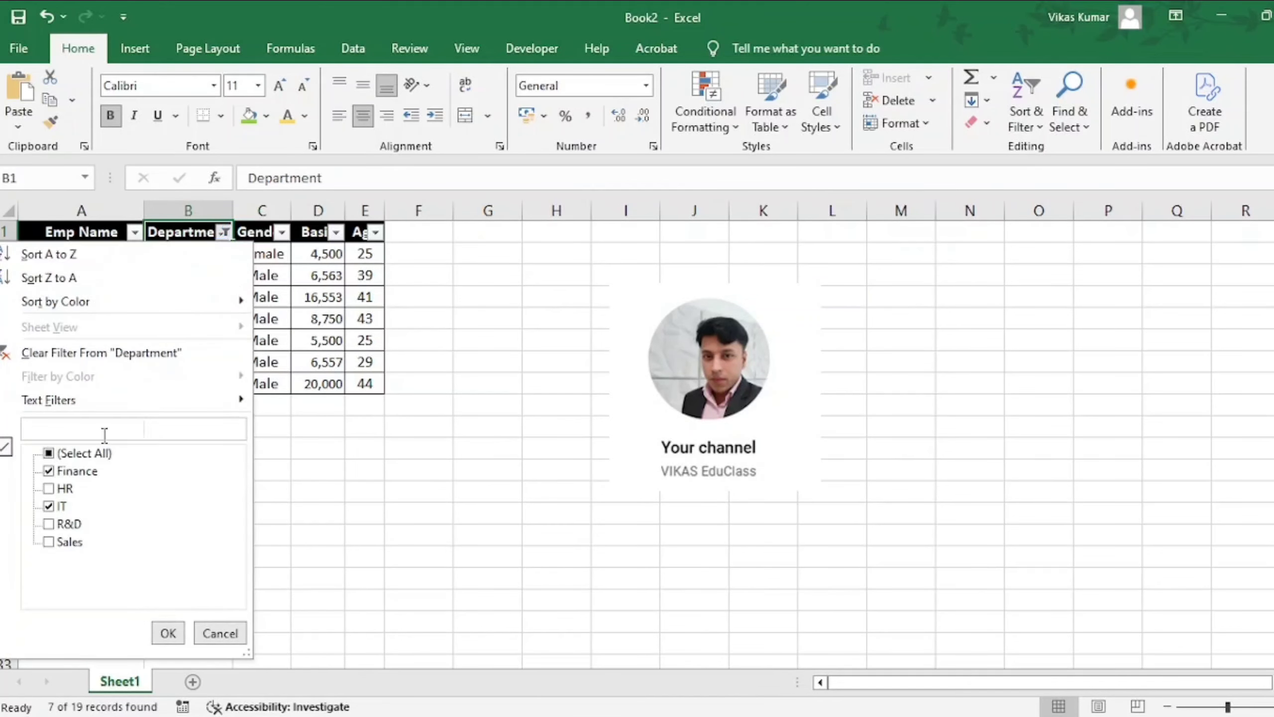
click(90, 358)
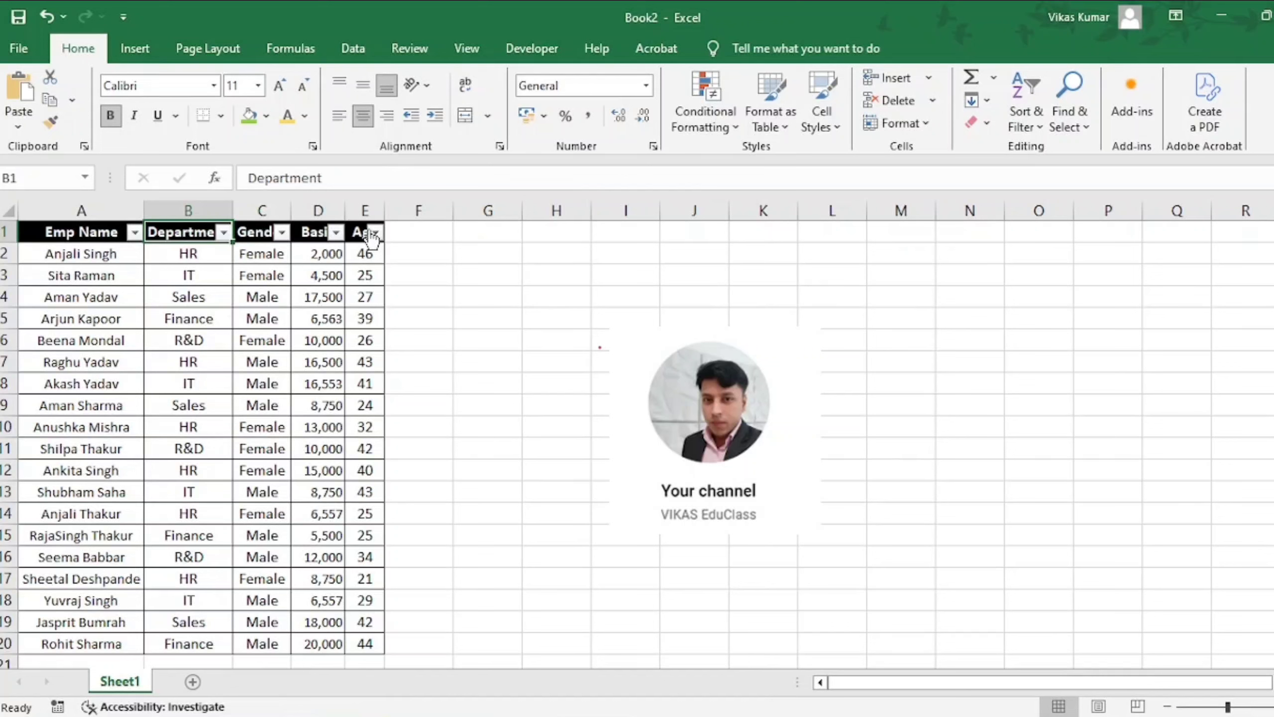
Turn the filters on the table's header row off and on again
click(102, 231)
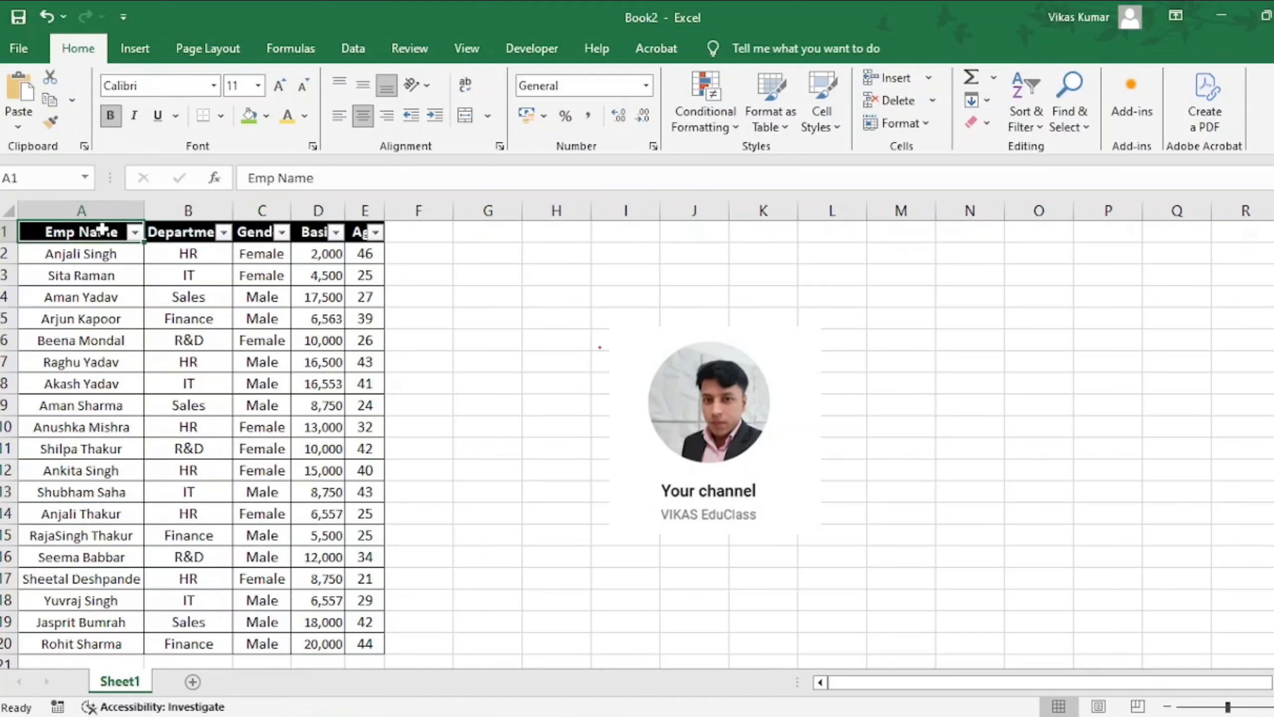
key(ctrl+shift+l)
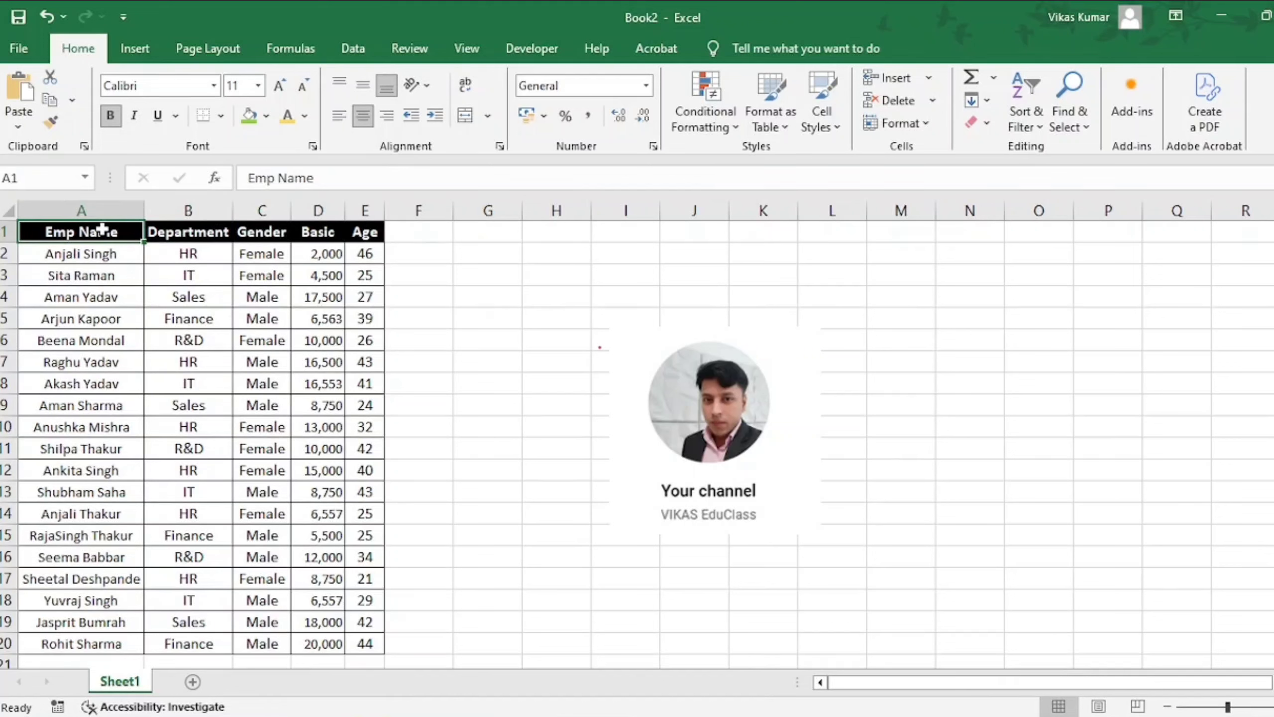
key(ctrl+shift+l)
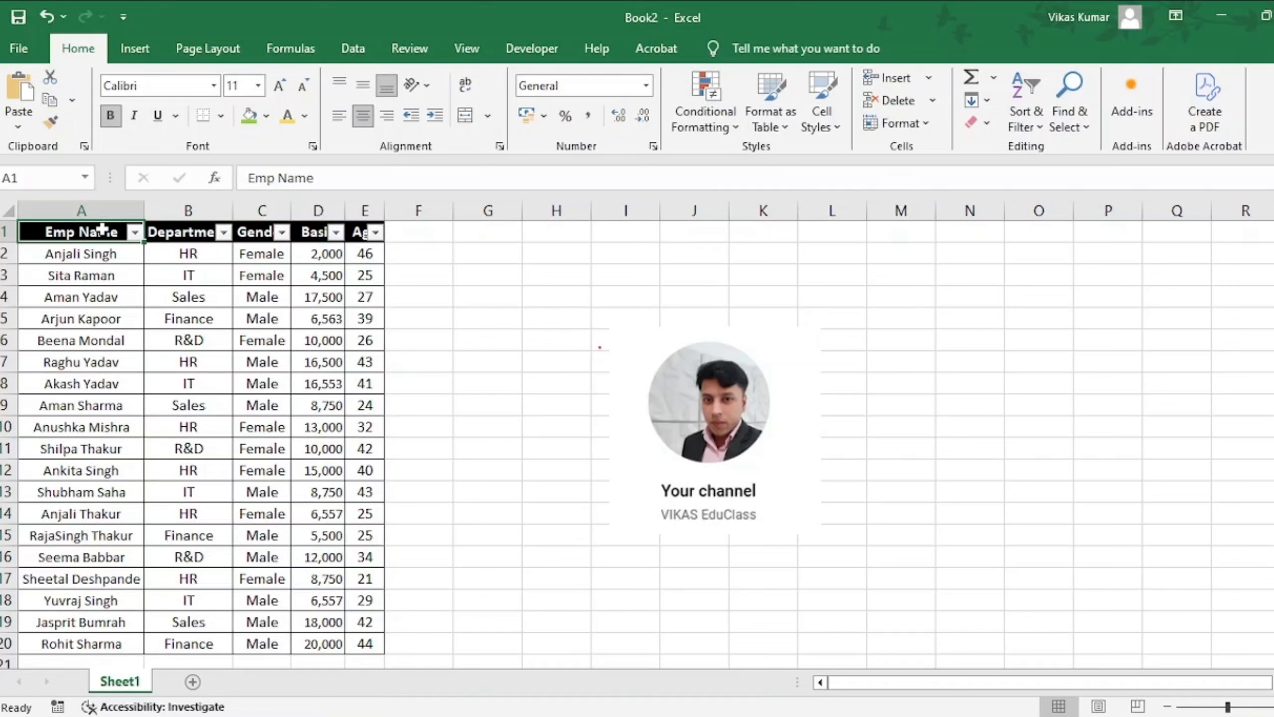
Enter the note "Ctrl + Shift +L" in cell F2
key(Right)
key(Right)
key(Right)
key(Right)
key(Right)
key(Down)
text(Ct)
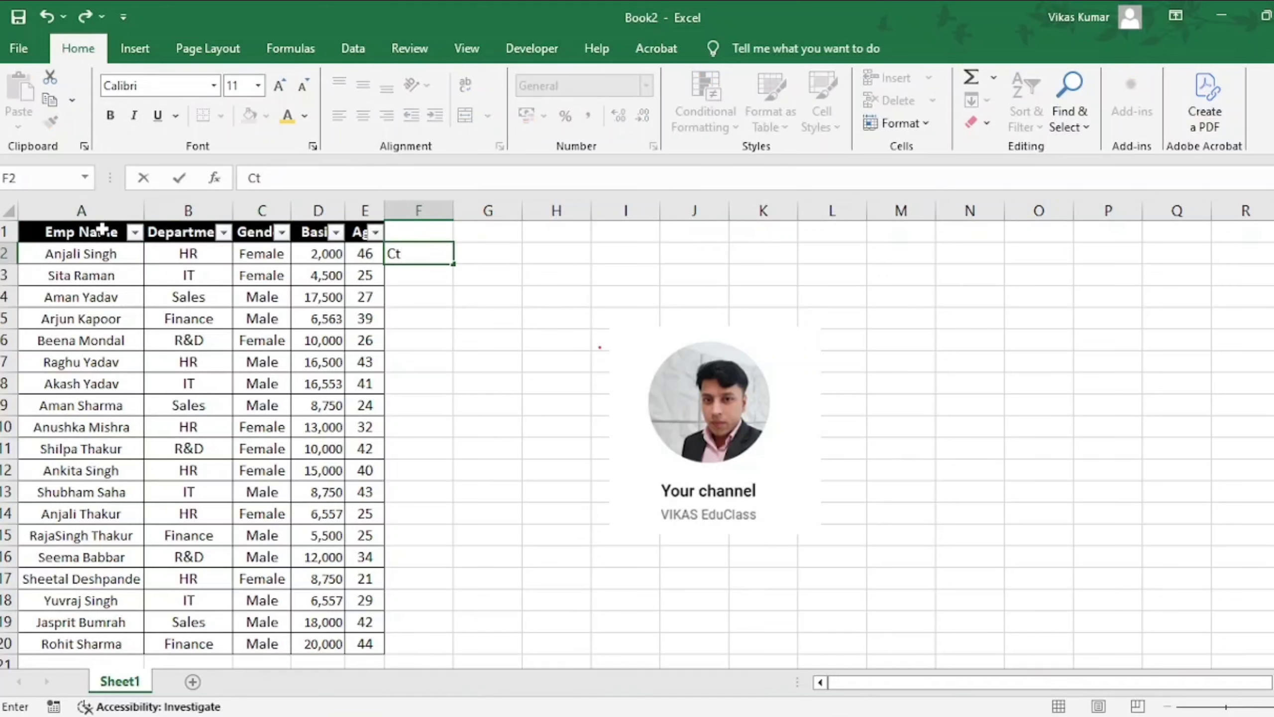
text(rl + Shift +L)
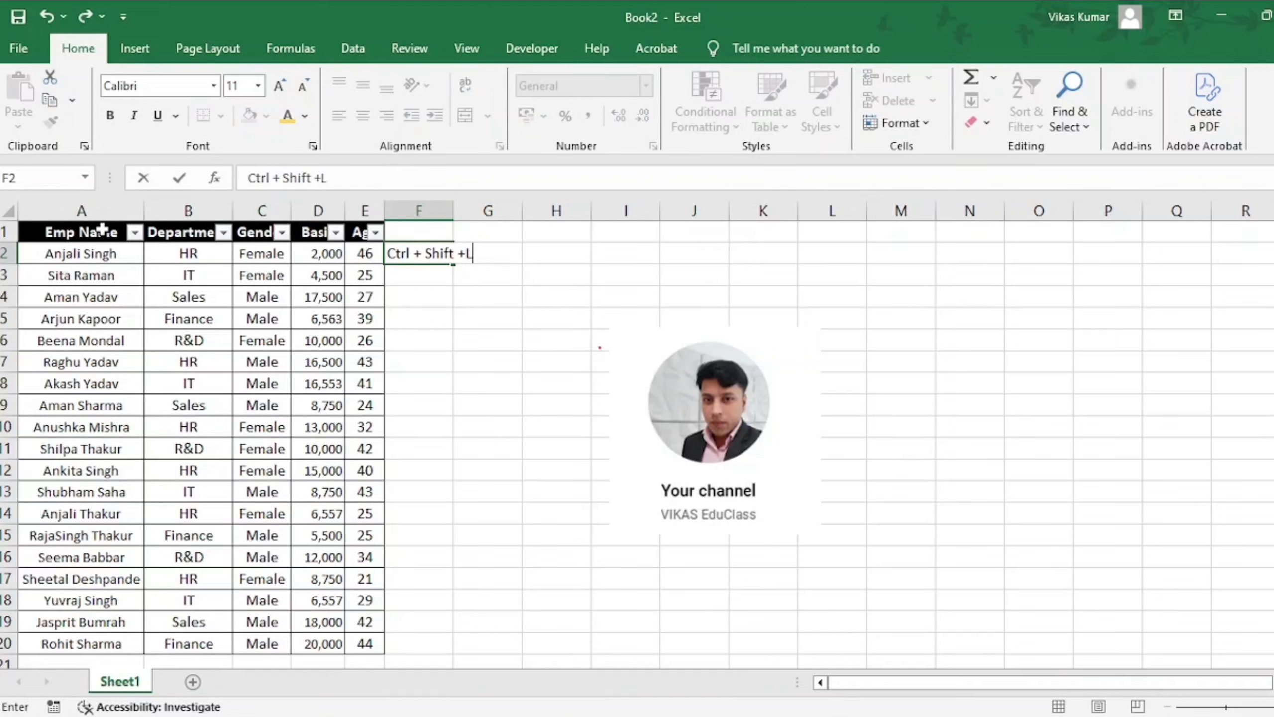
click(416, 314)
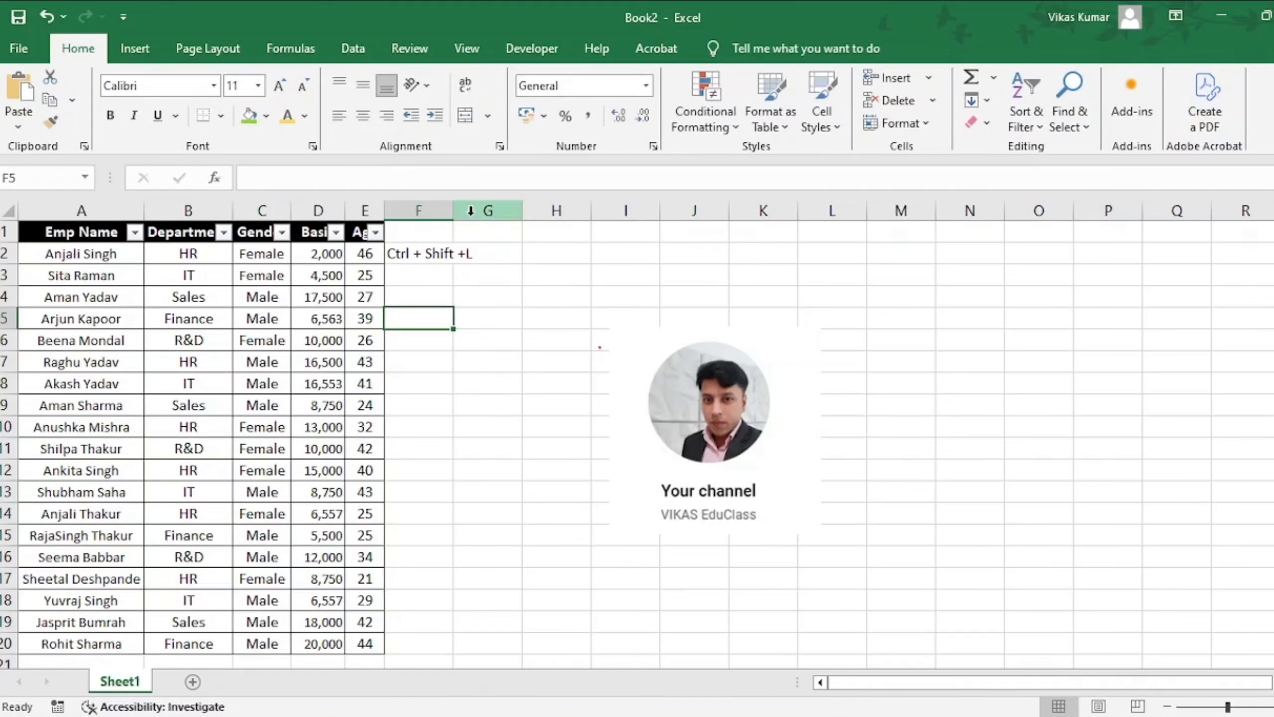
Toggle the header row filters off and on several times, leaving them turned off
click(134, 222)
click(114, 230)
key(ctrl+shift+l)
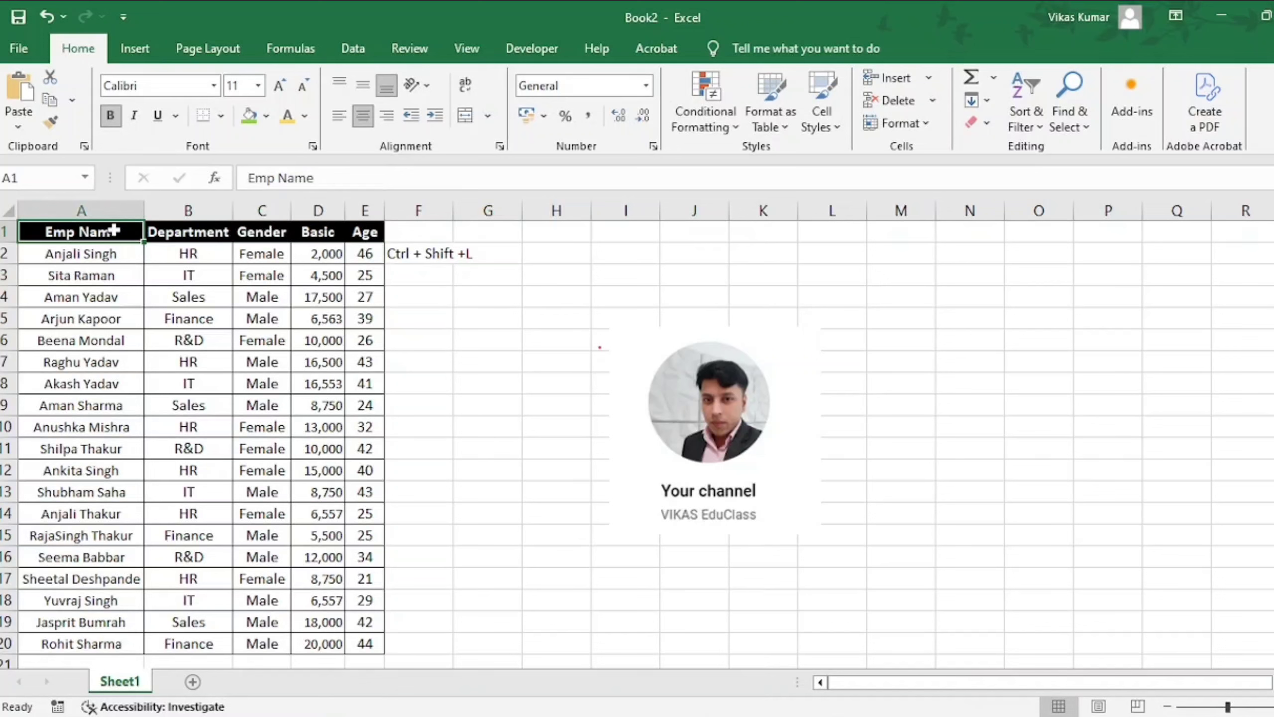
key(ctrl+shift+l)
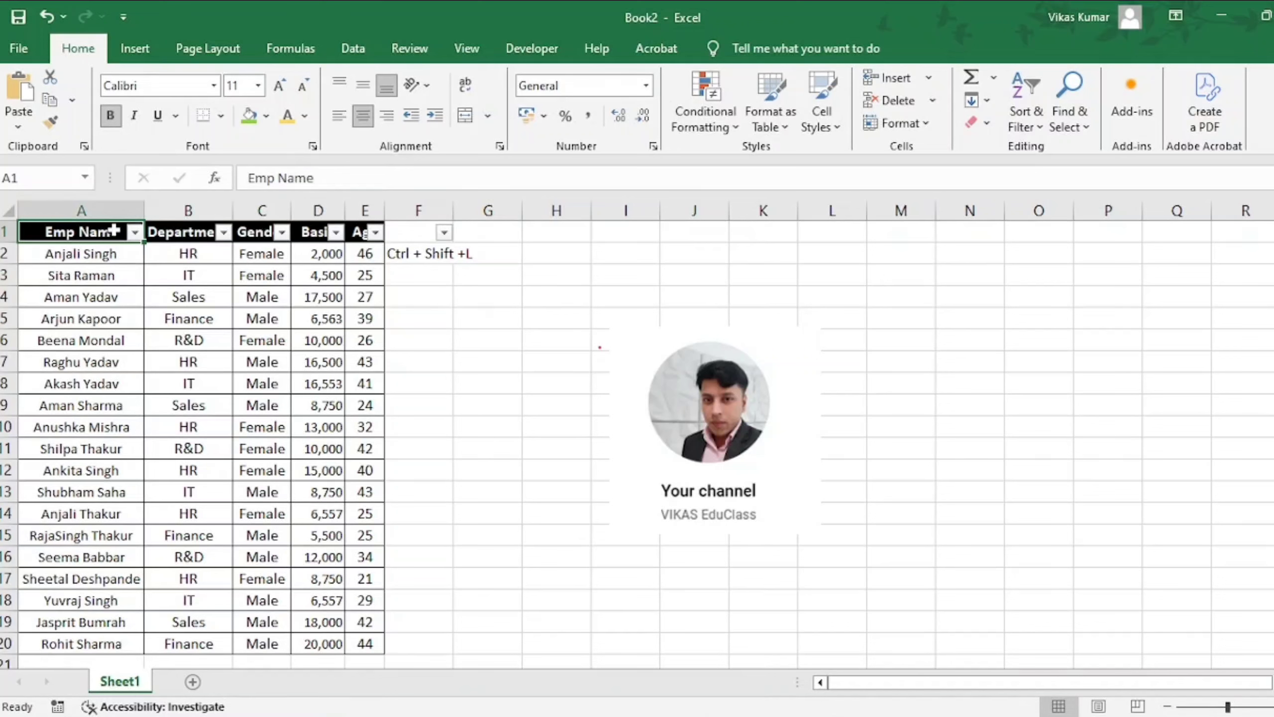
key(ctrl+shift+l)
key(ctrl+shift+l)
key(ctrl+shift+l)
key(ctrl+shift+l)
key(ctrl+shift+l)
Sort the whole employee table A1:E20 by Emp Name from A to Z, and undo the sort
drag(121, 232, 365, 644)
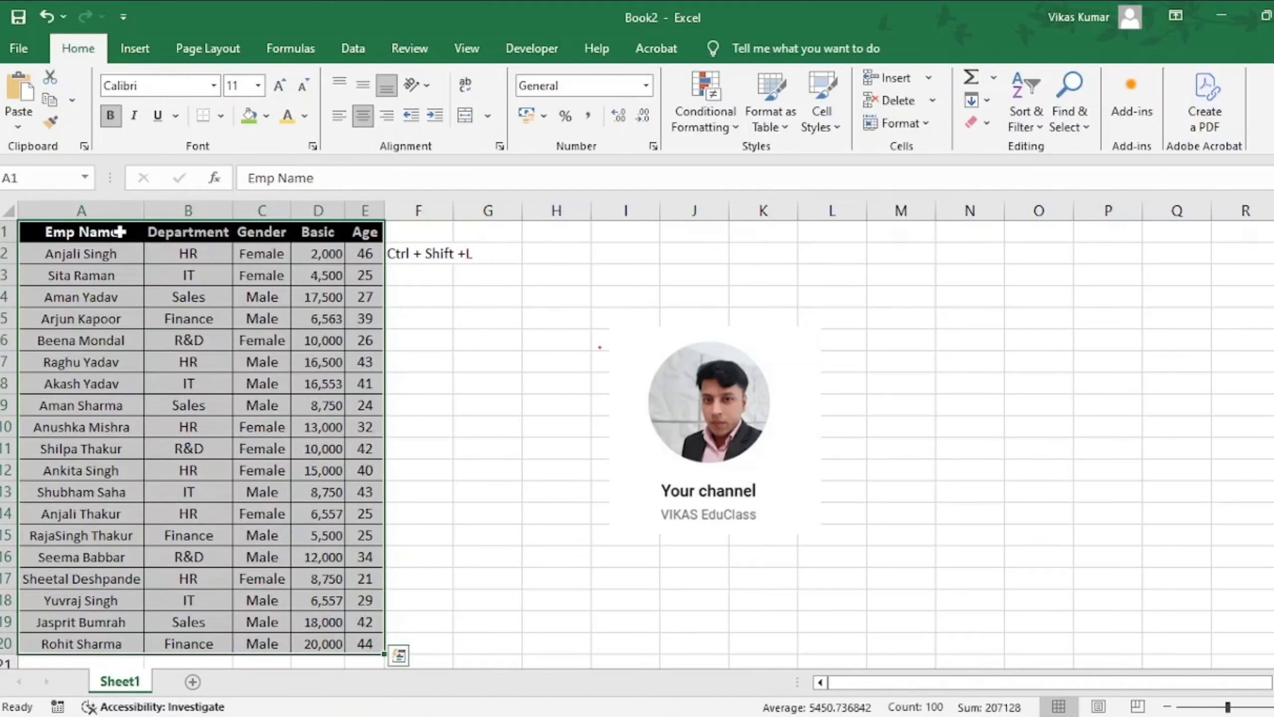
click(1039, 121)
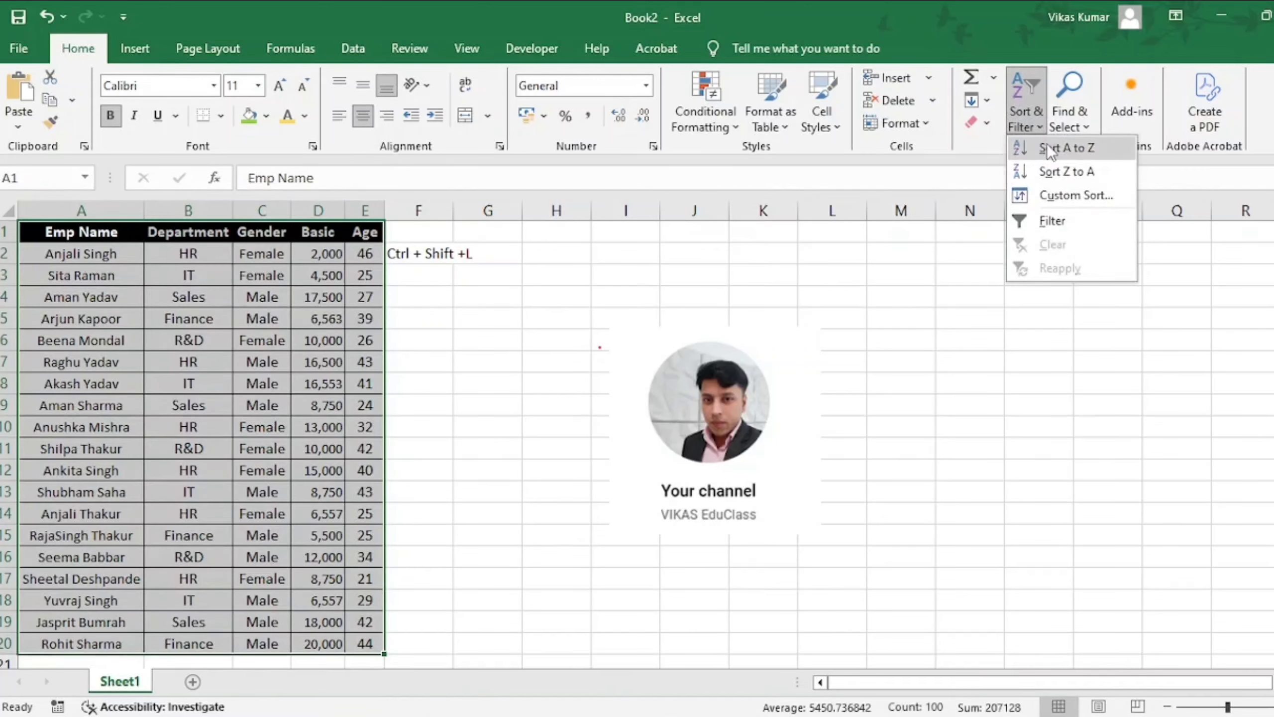
click(1052, 151)
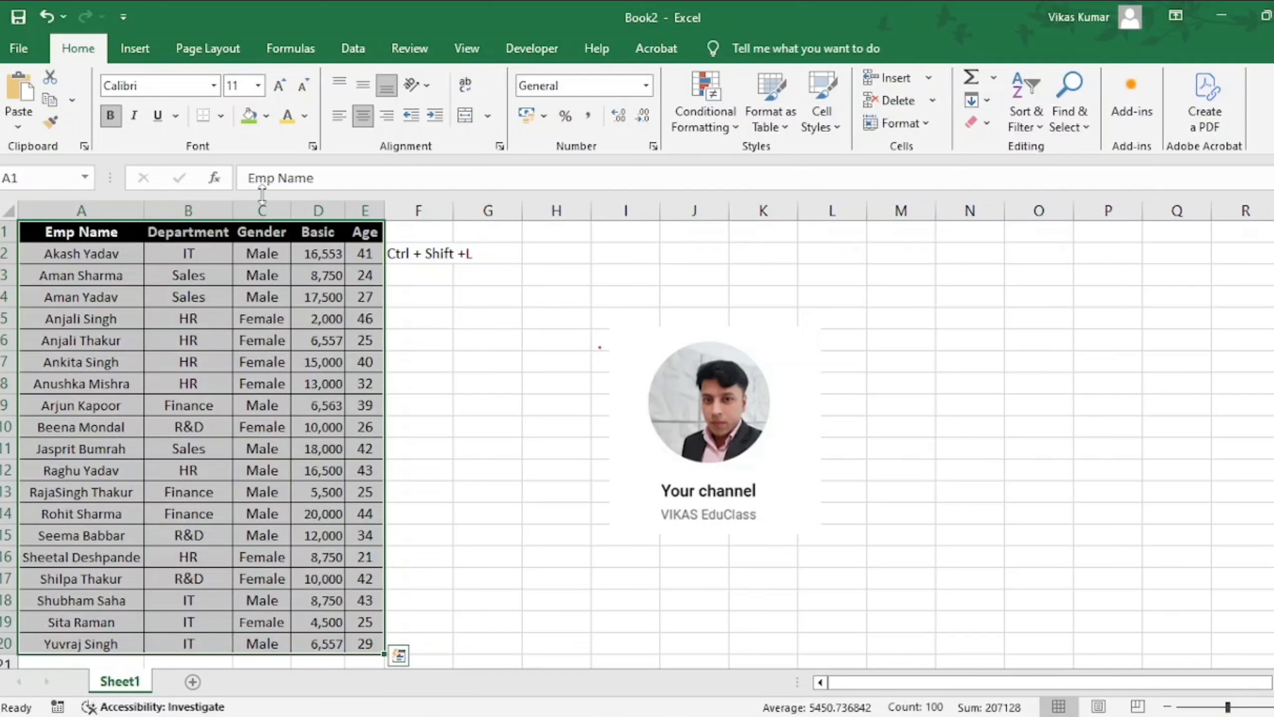
click(100, 255)
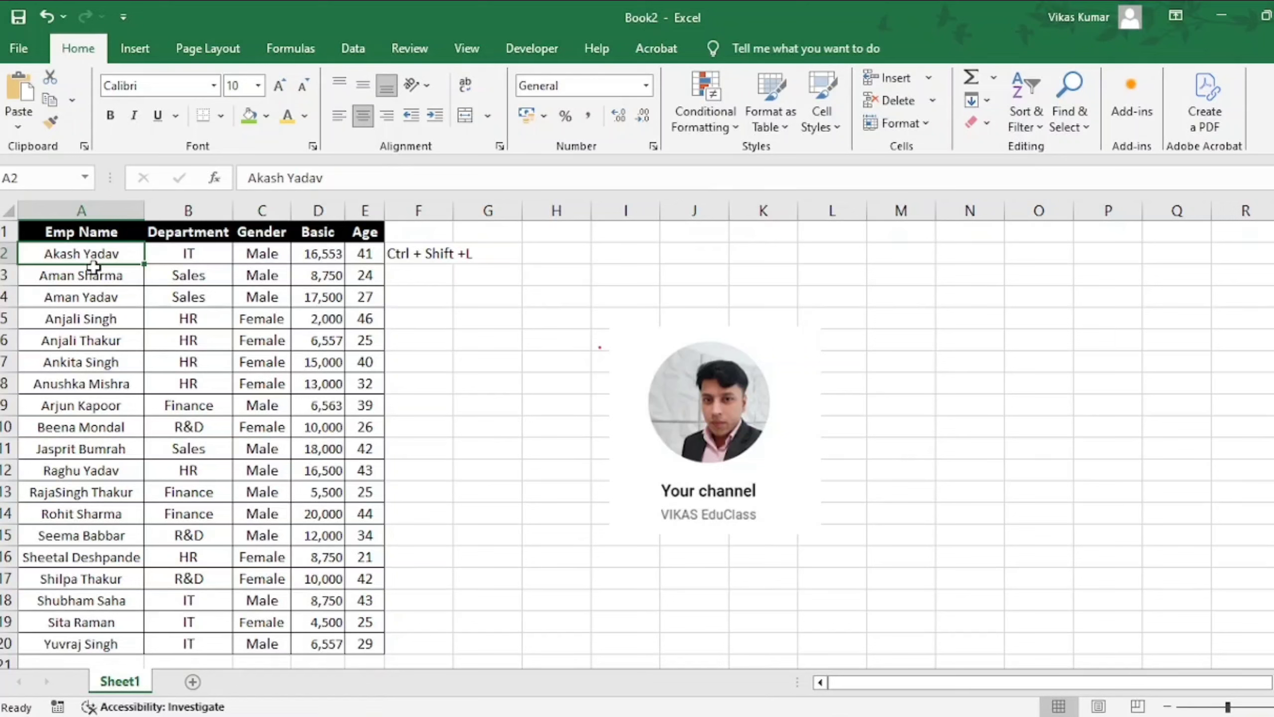
key(ctrl+z)
Sort only the Department column from A to Z, continuing with the current selection, and undo the sort
click(105, 232)
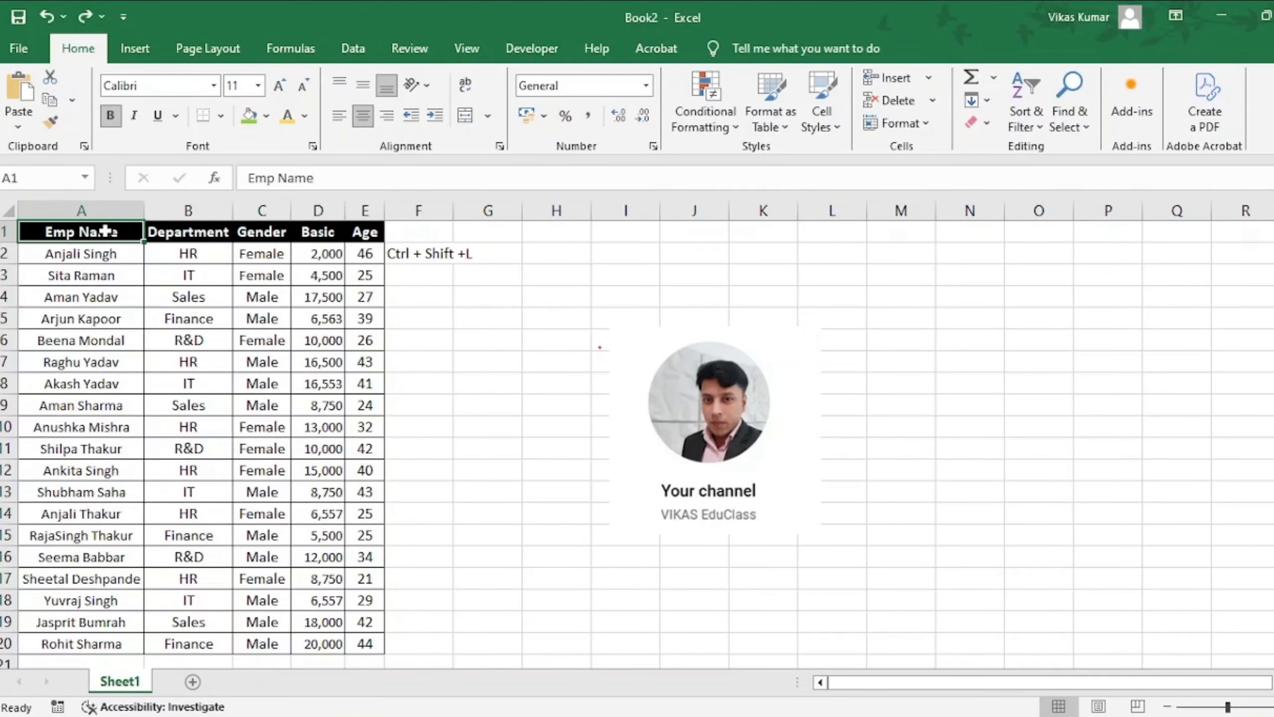
key(Right)
key(ctrl+shift+Down)
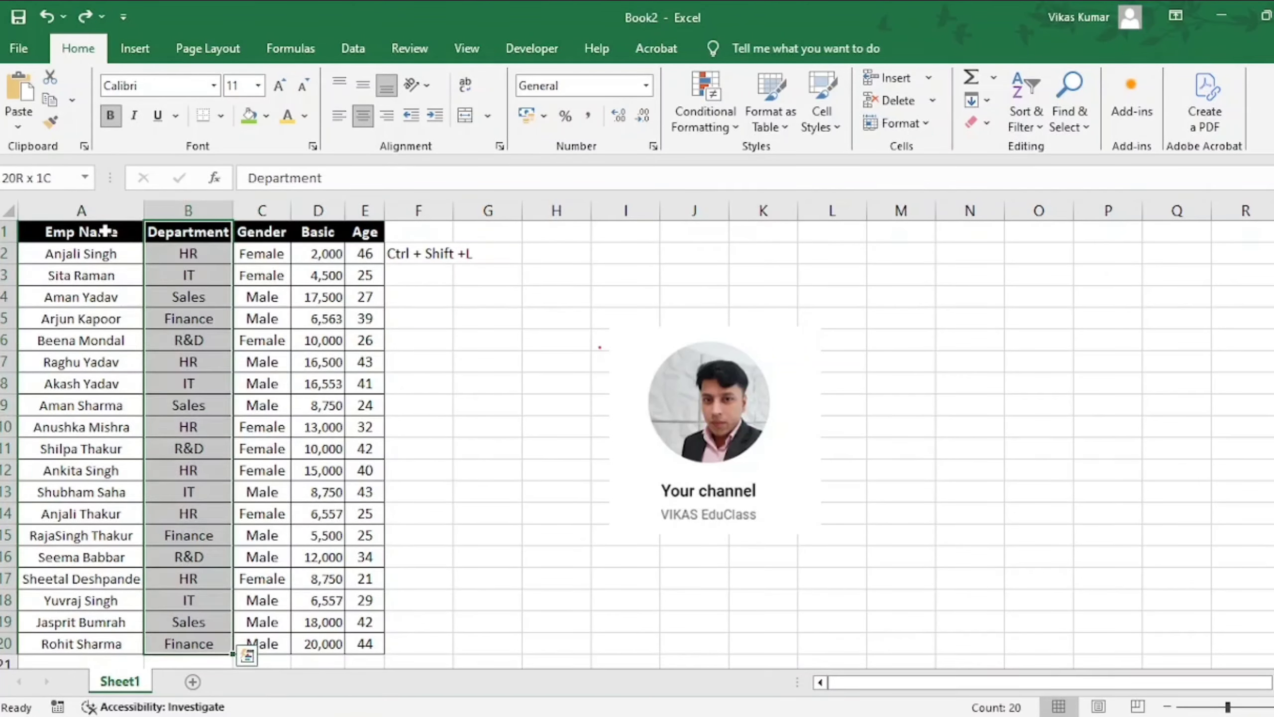
click(1028, 128)
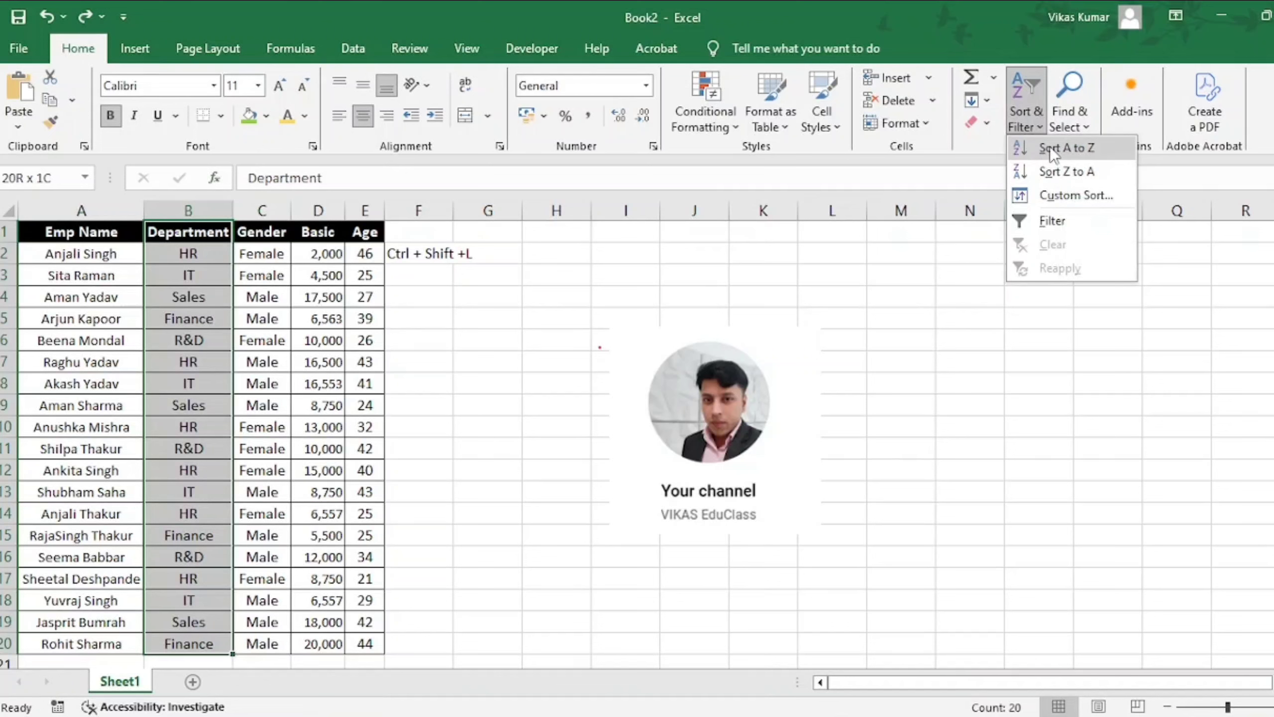
click(1049, 146)
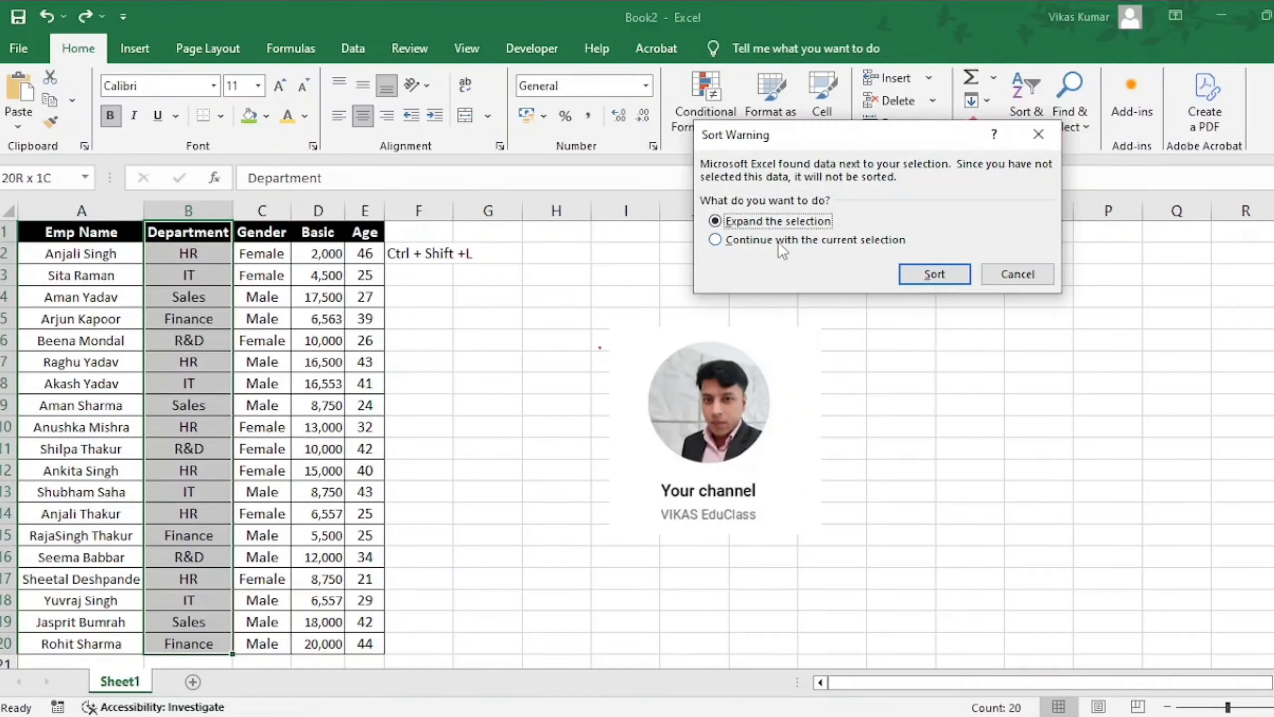
click(779, 241)
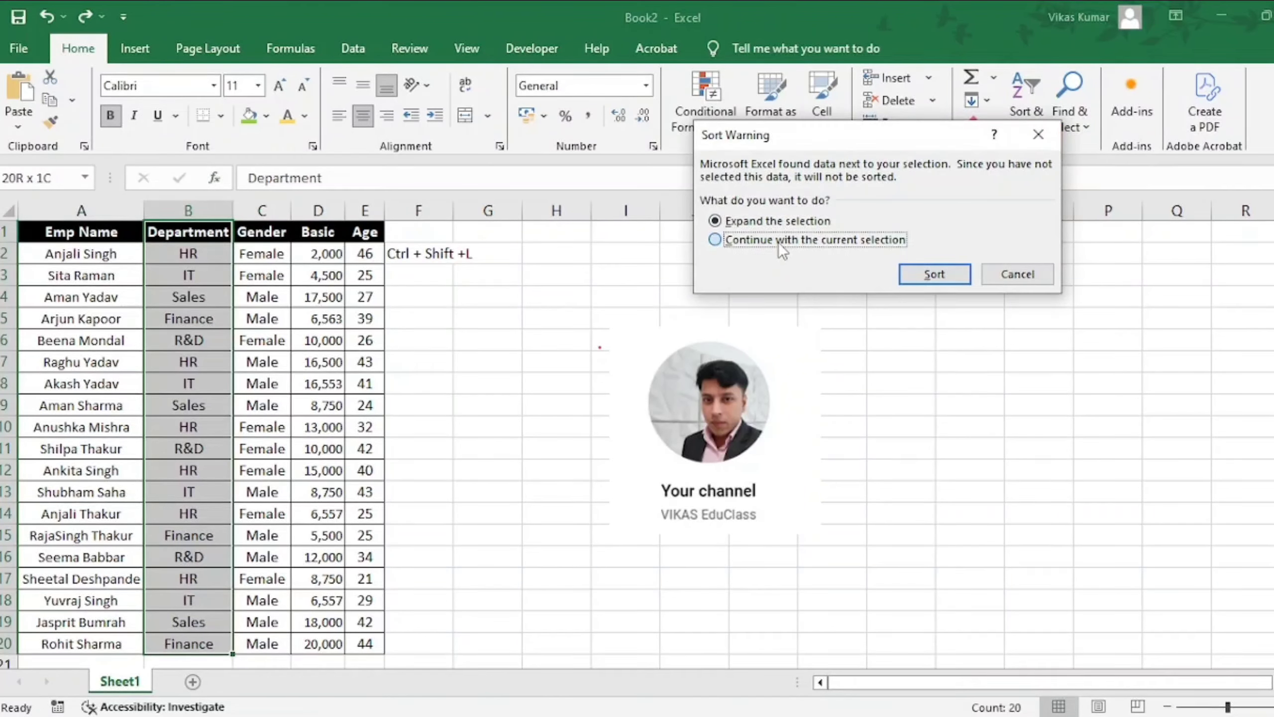
click(930, 276)
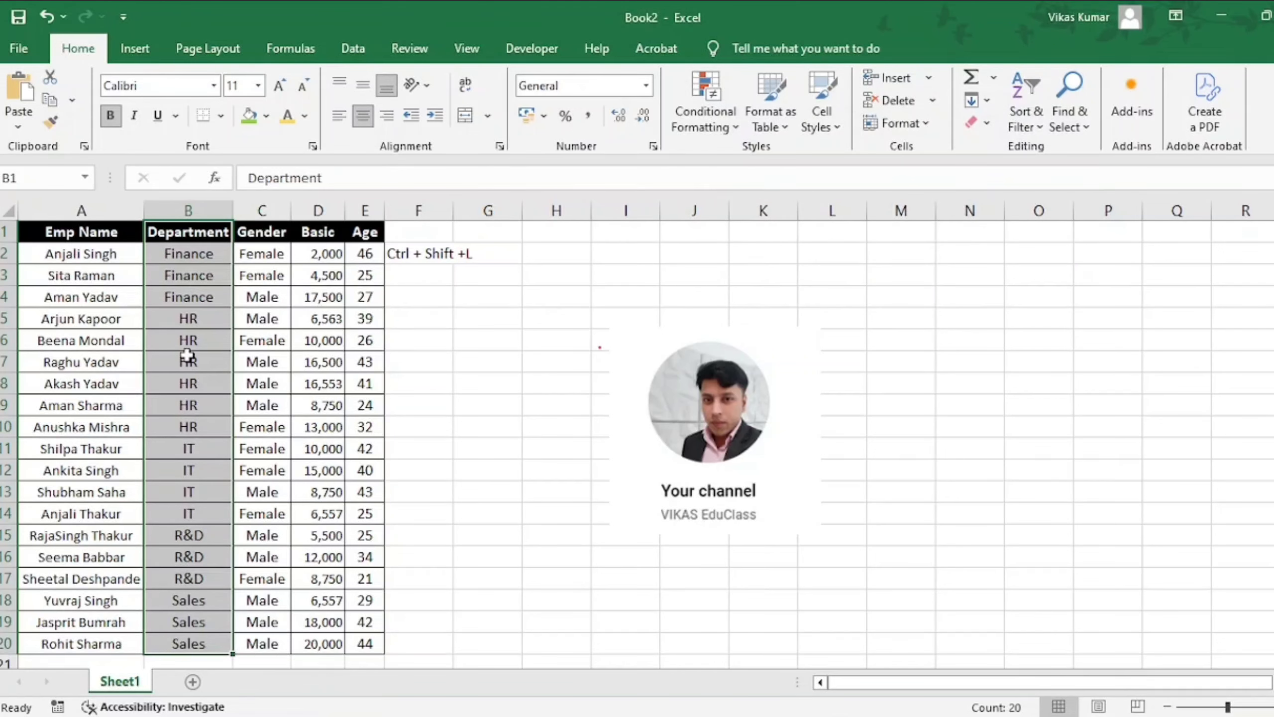
key(ctrl+z)
Sort the Department column from A to Z, expanding the selection to include the adjacent data
click(193, 236)
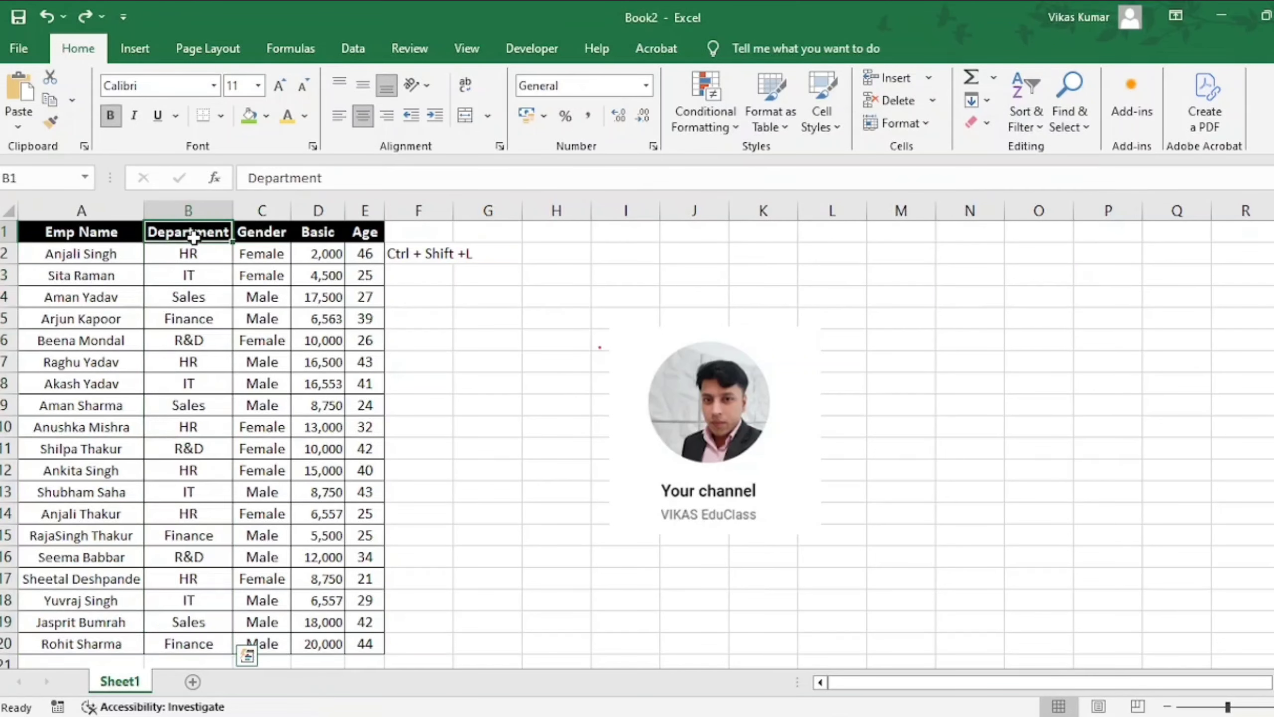
key(ctrl+shift+Down)
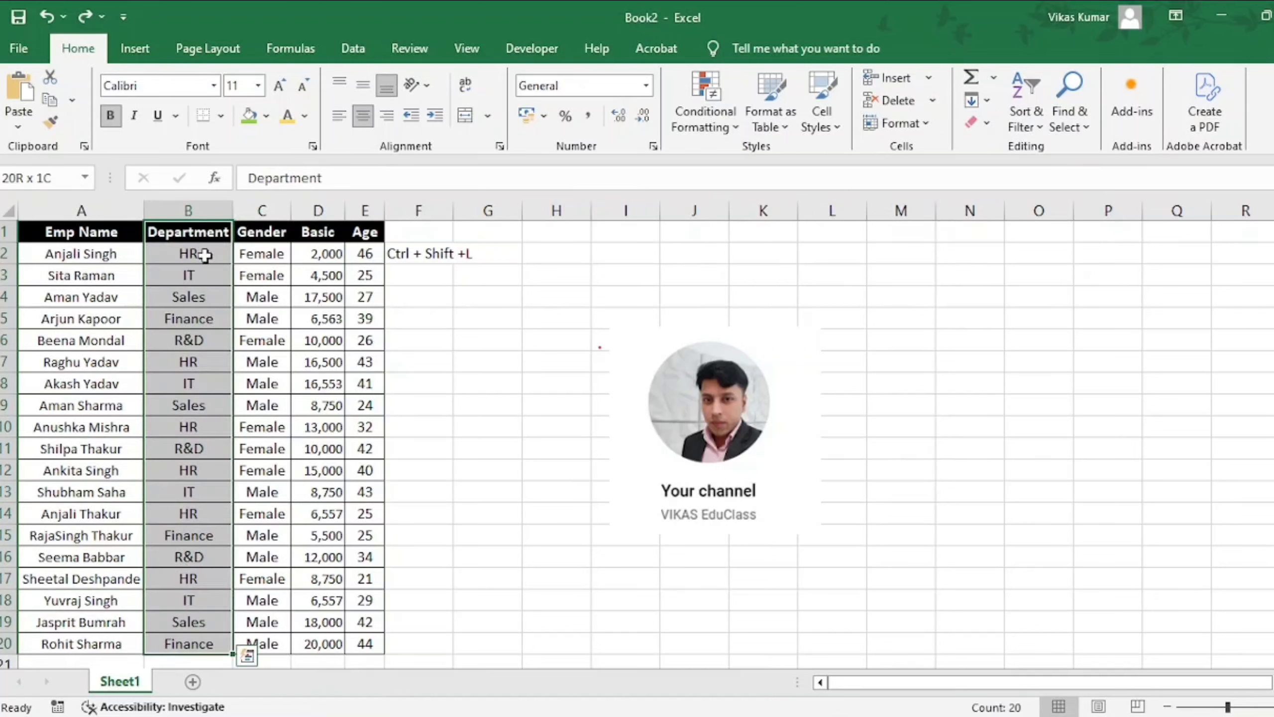
click(1027, 121)
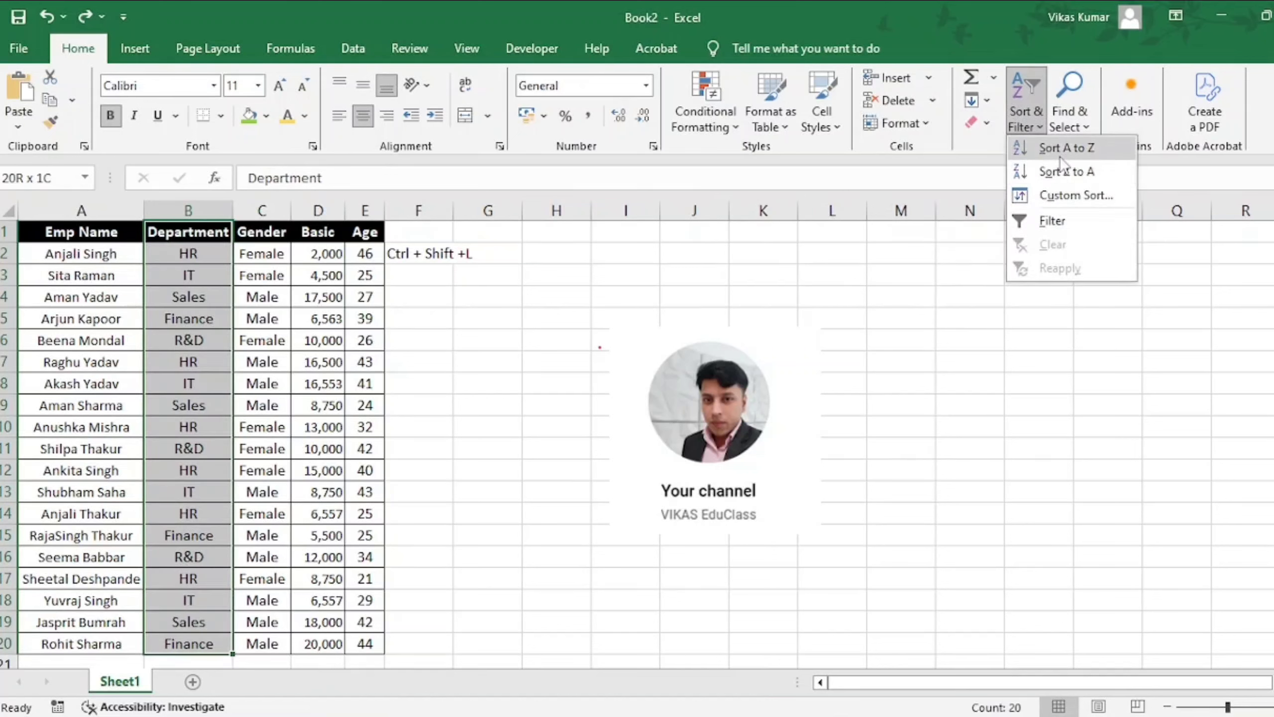
click(1059, 154)
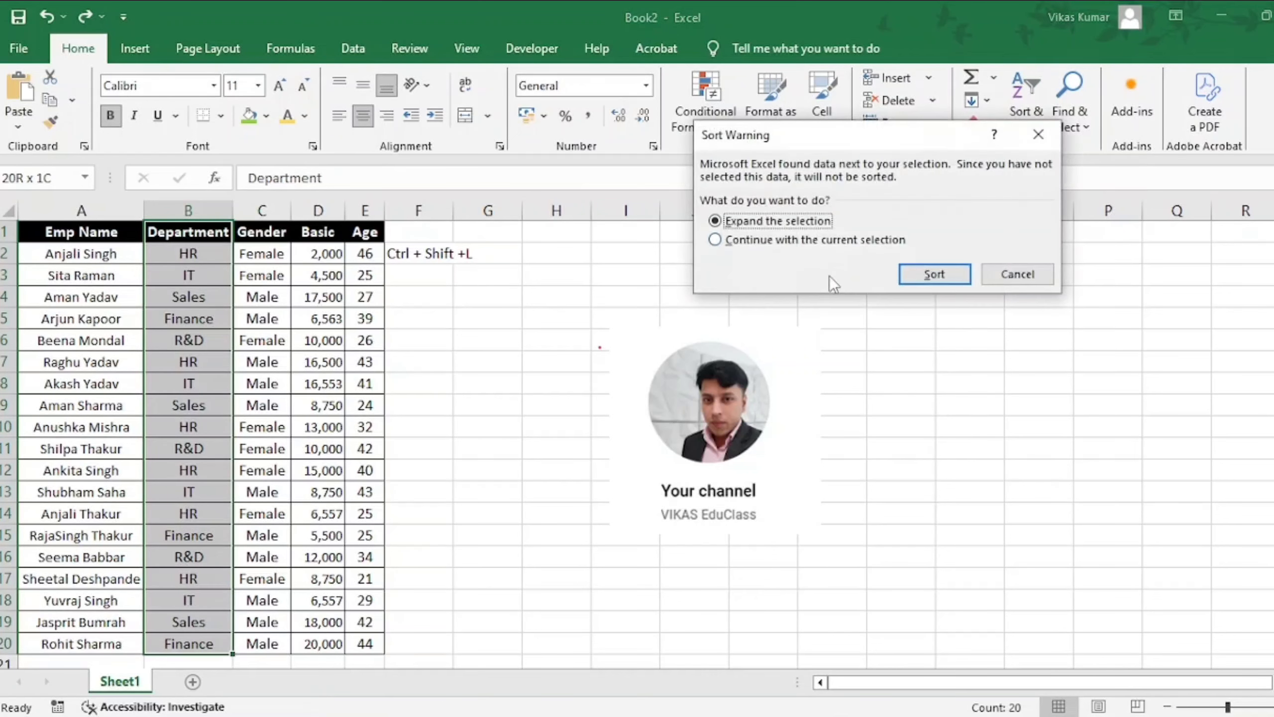
click(946, 273)
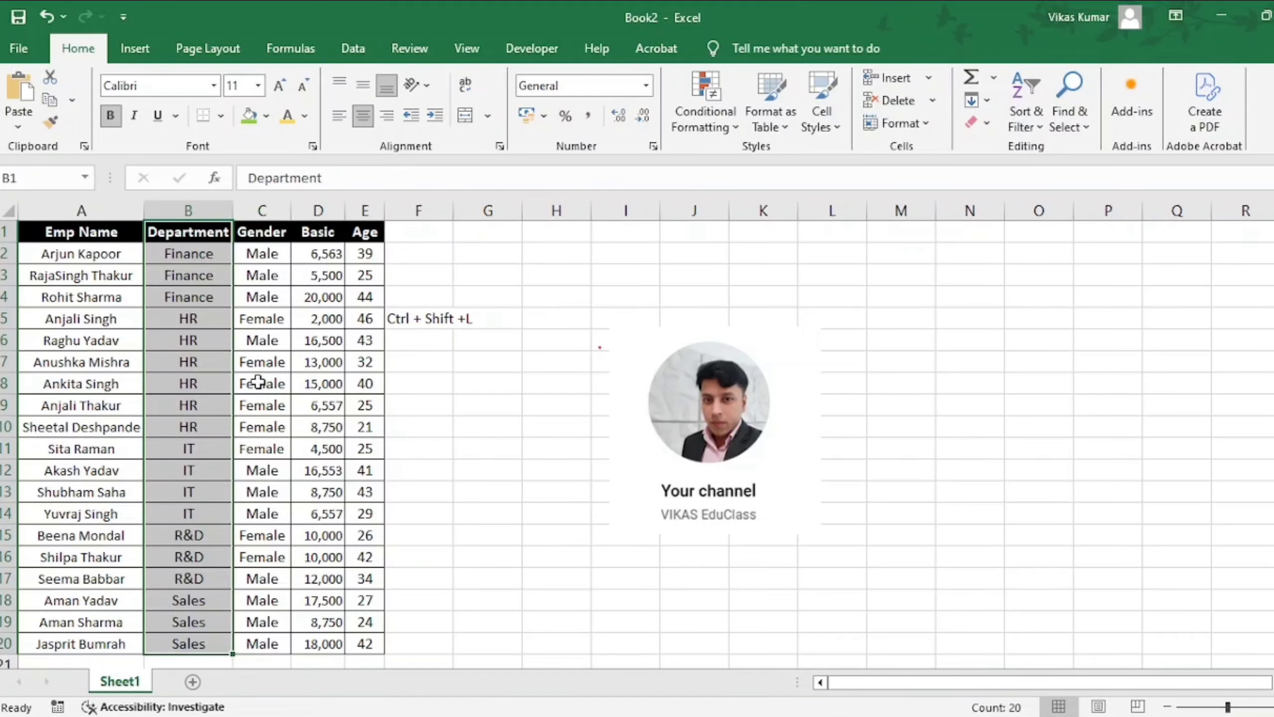
Undo the expanded Department sort, and turn the header row filters on and off
key(ctrl+z)
key(ctrl+z)
key(ctrl+z)
key(ctrl+z)
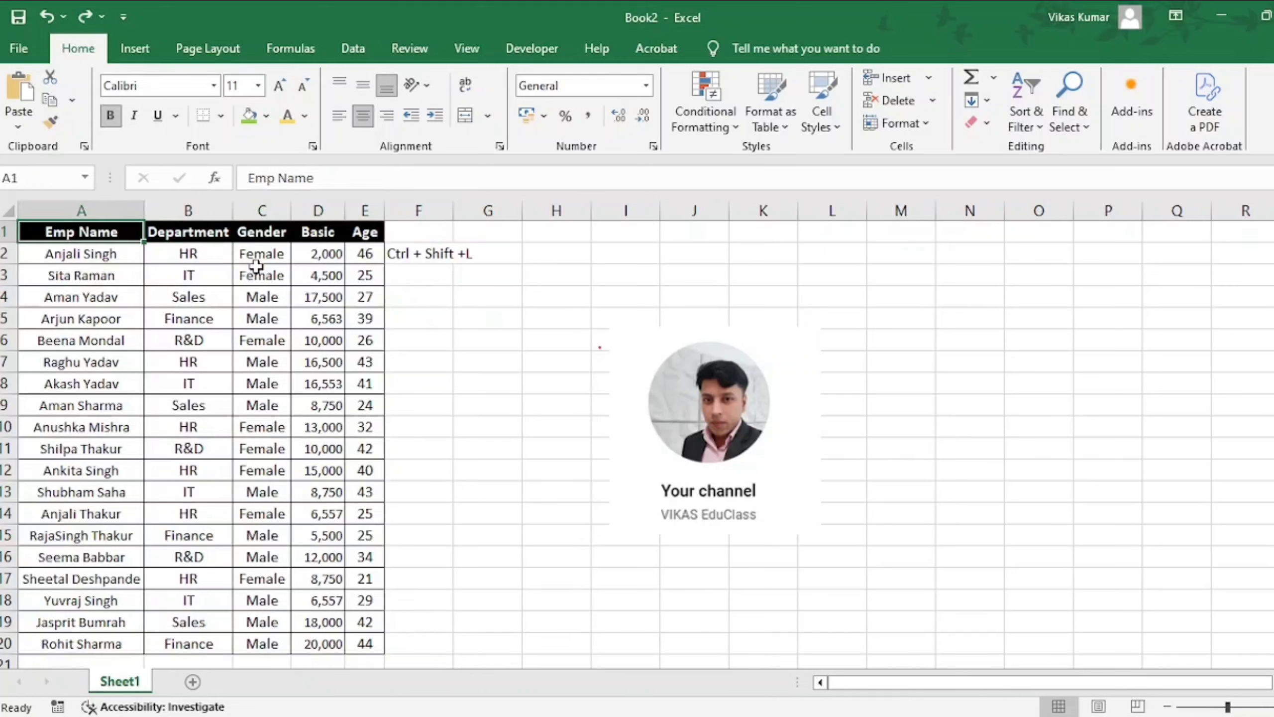
key(ctrl+shift+l)
key(ctrl+shift+l)
Custom sort the employee table A1:E20 by Department on cell values from A to Z, and undo the sort
key(ctrl+a)
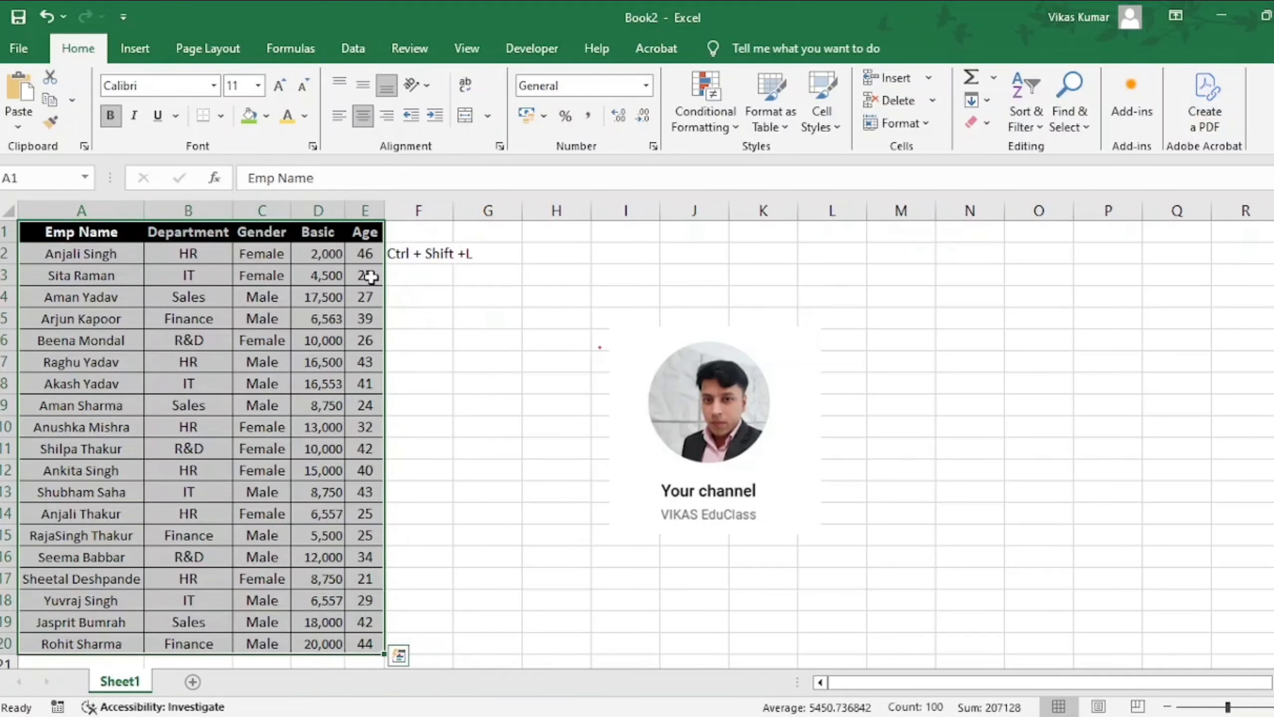
click(1022, 130)
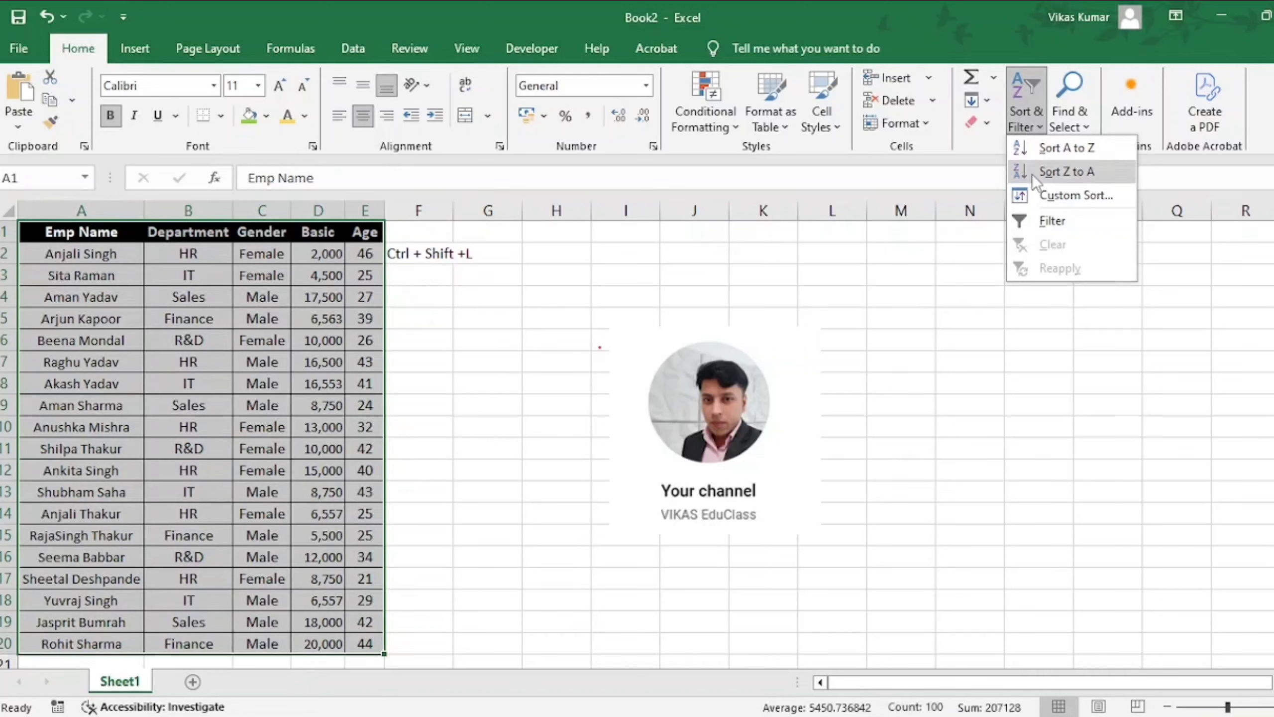
click(1041, 194)
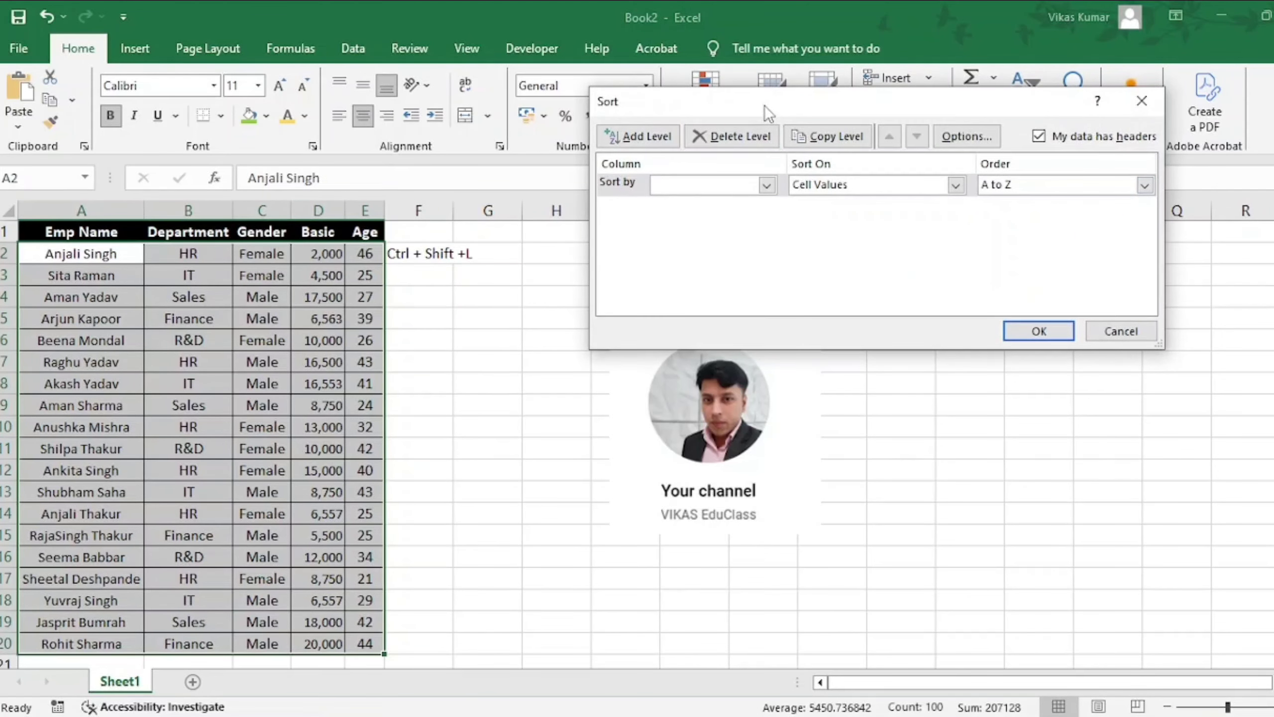
click(675, 184)
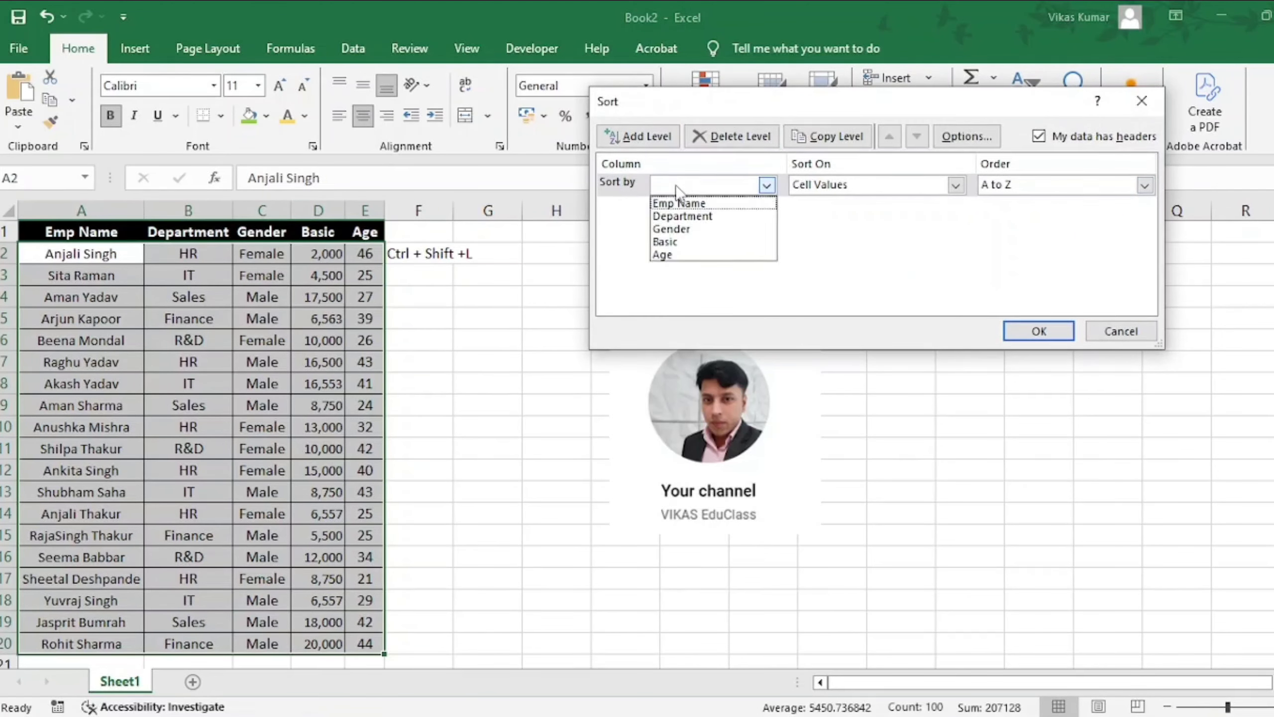
click(683, 220)
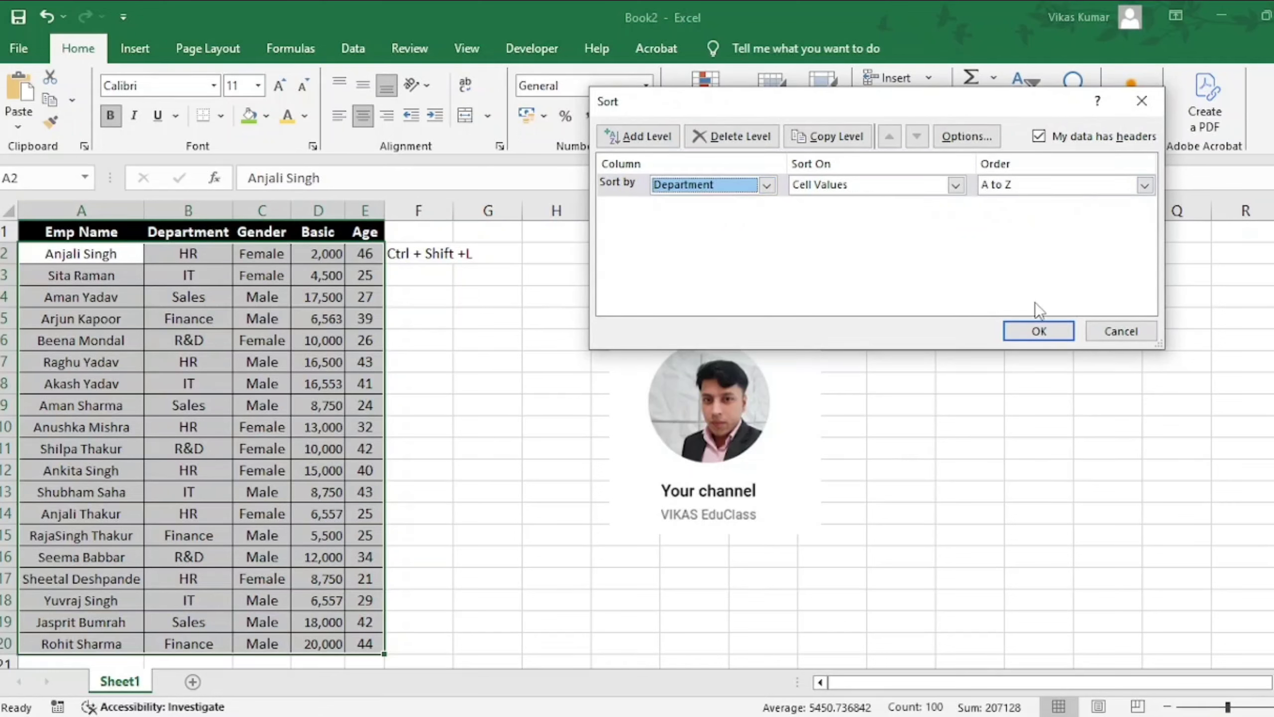
click(1039, 327)
click(205, 252)
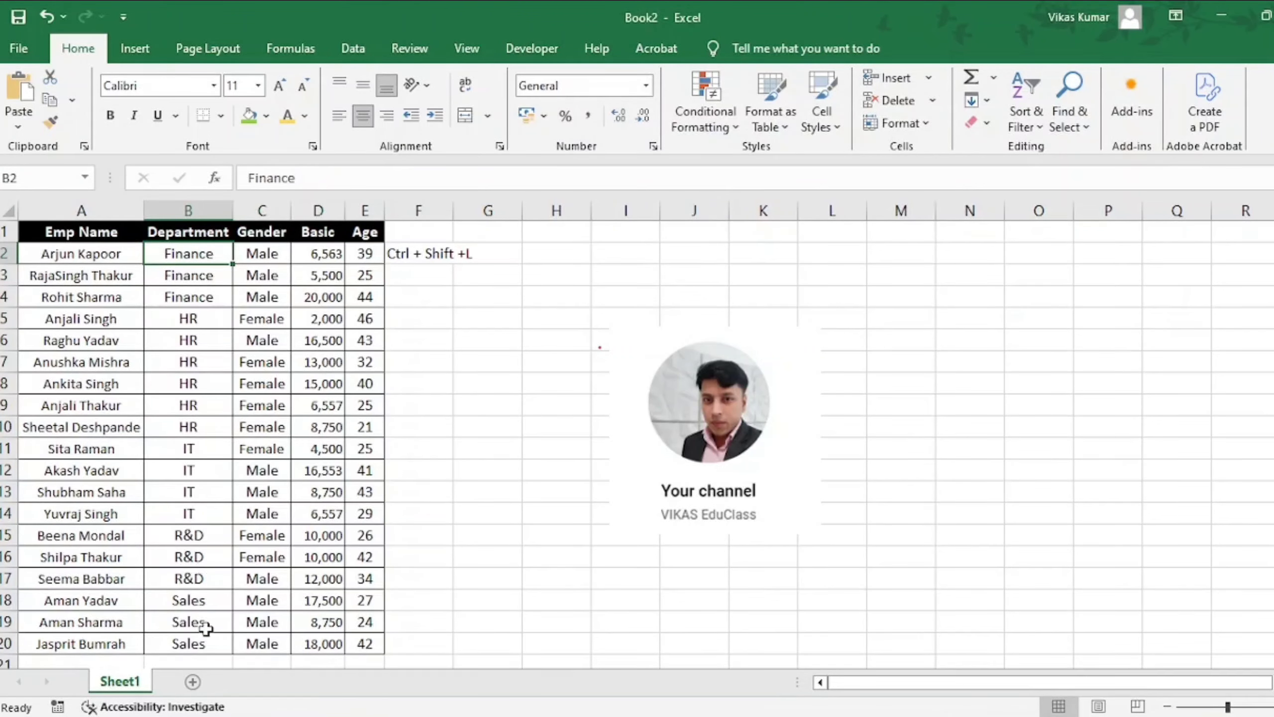
key(ctrl+z)
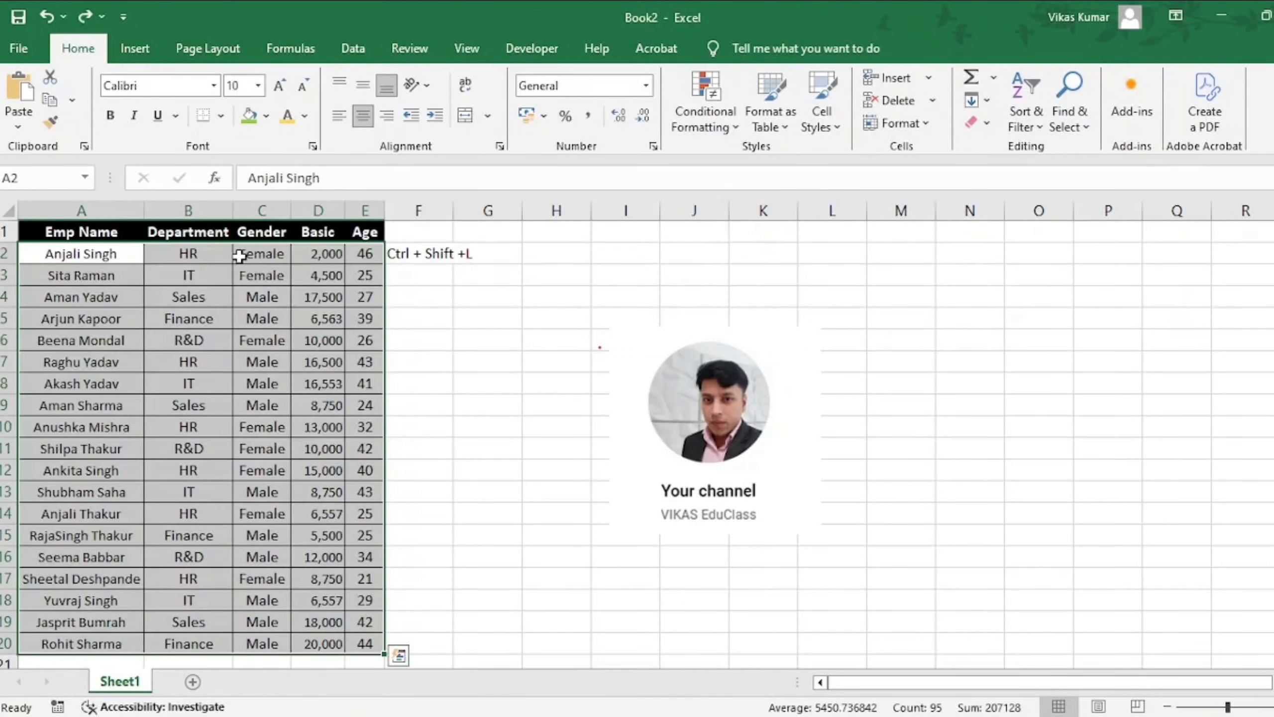
Custom sort the employee table by Gender from A to Z, select the Male entries in the column, and undo the sort
click(203, 230)
key(Left)
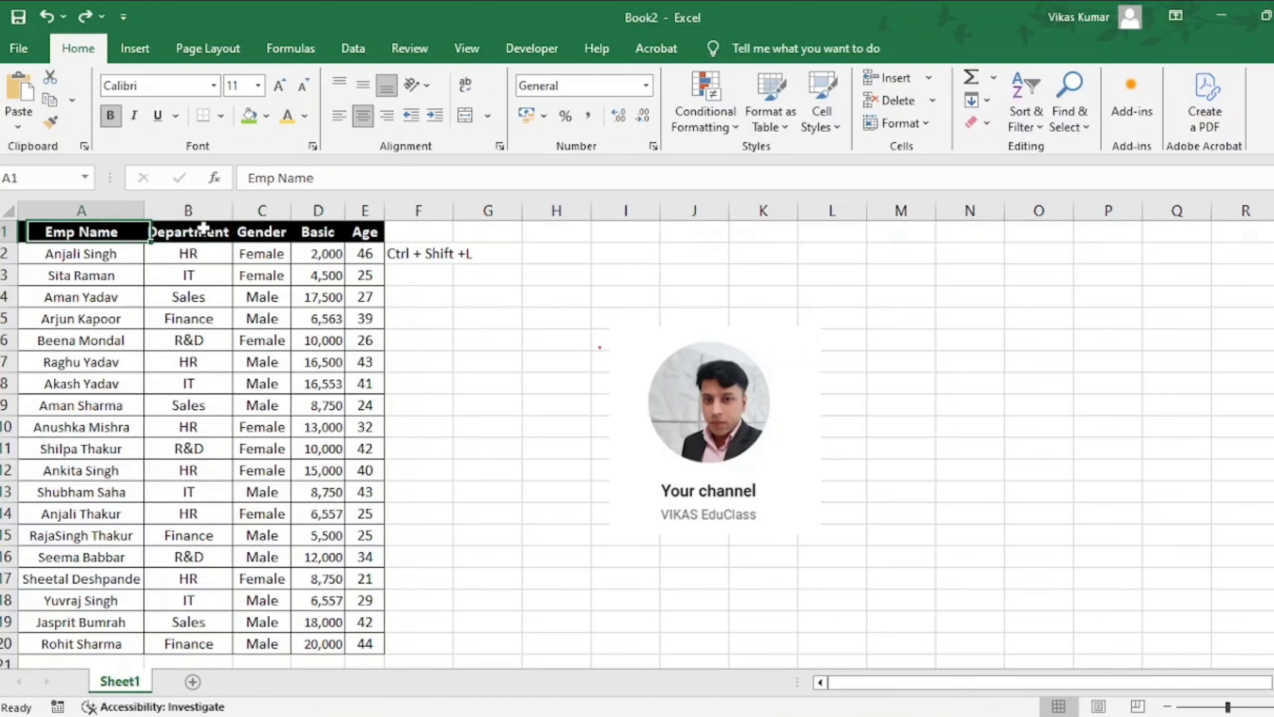
key(ctrl+shift+Down)
key(ctrl+shift+Right)
click(1024, 113)
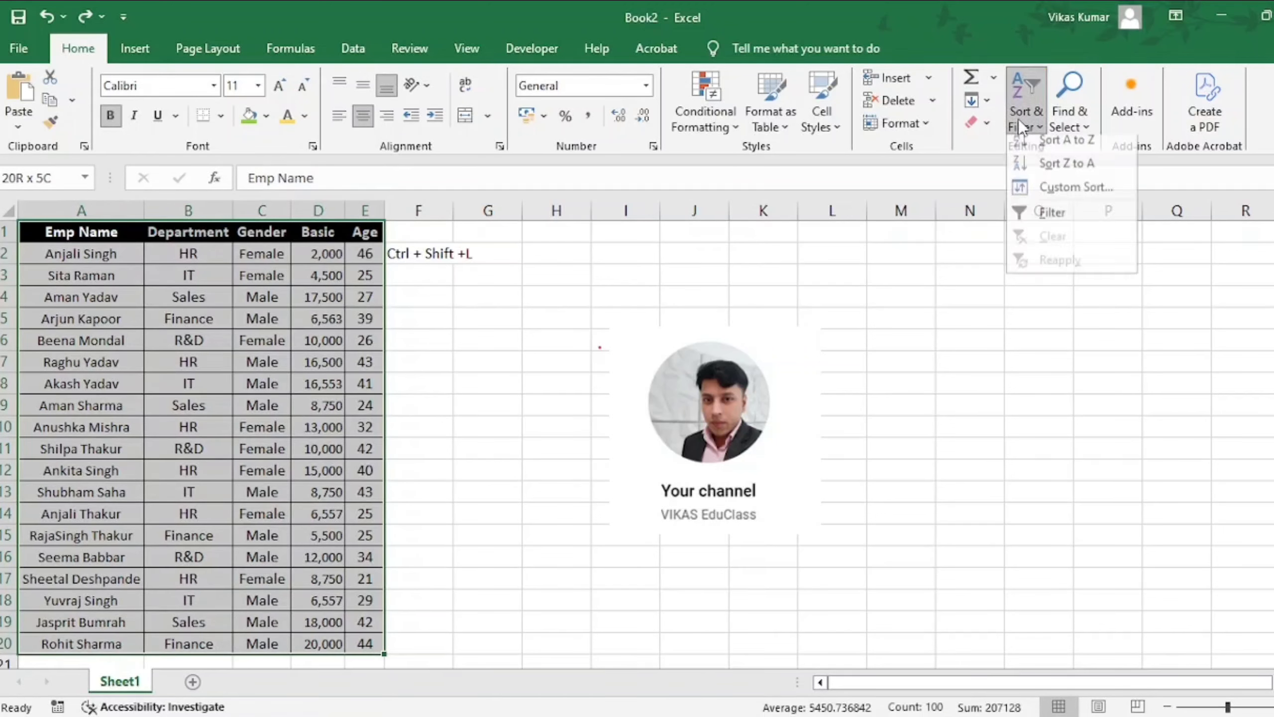
click(1053, 190)
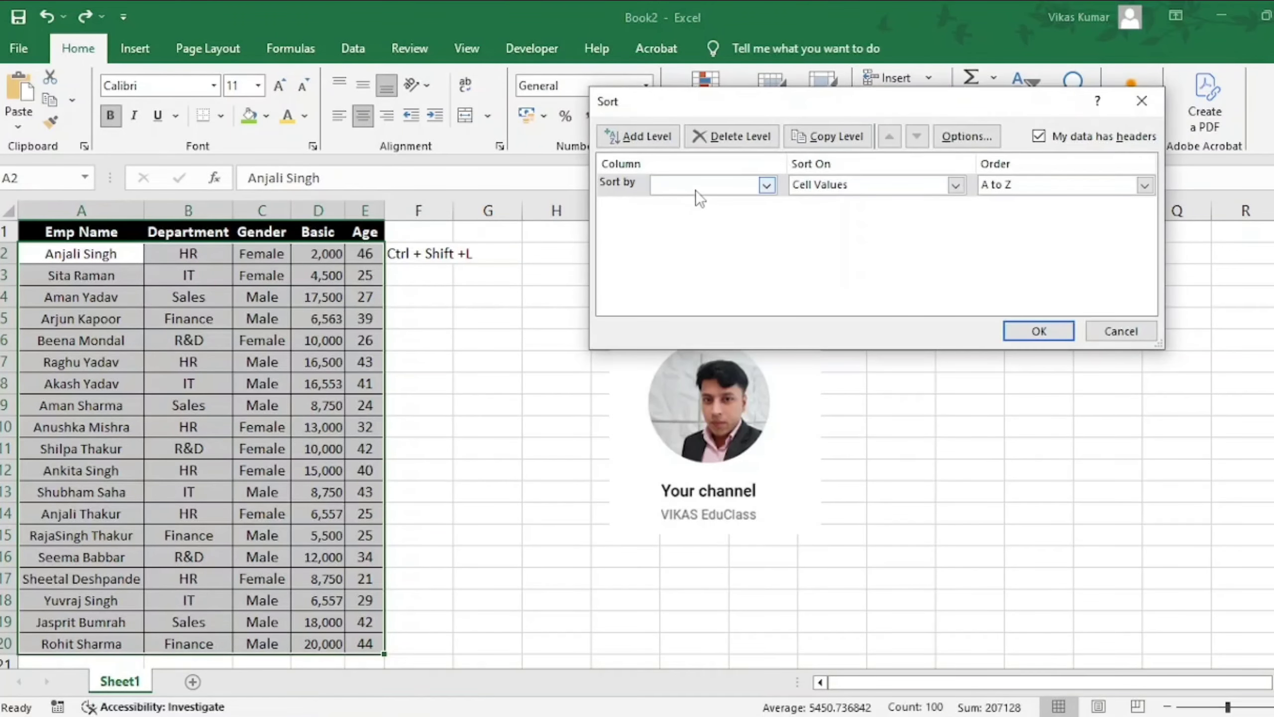
click(696, 191)
click(688, 228)
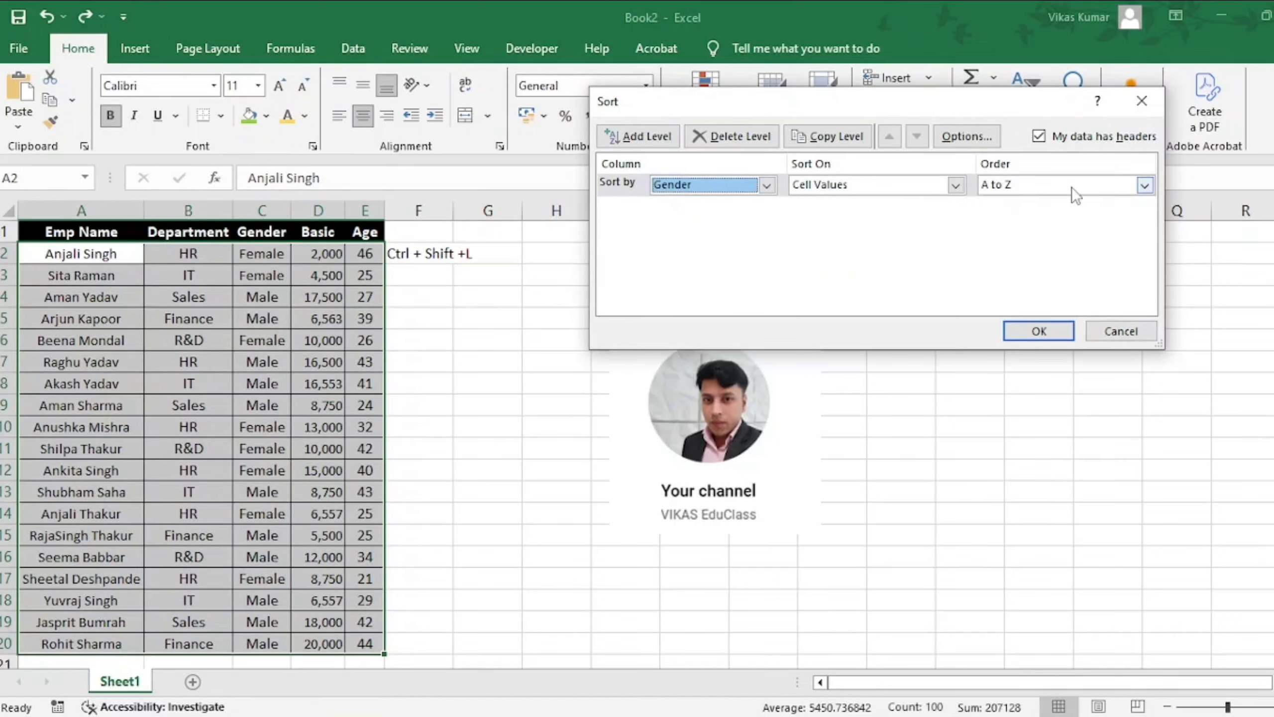
click(1038, 332)
drag(275, 253, 260, 645)
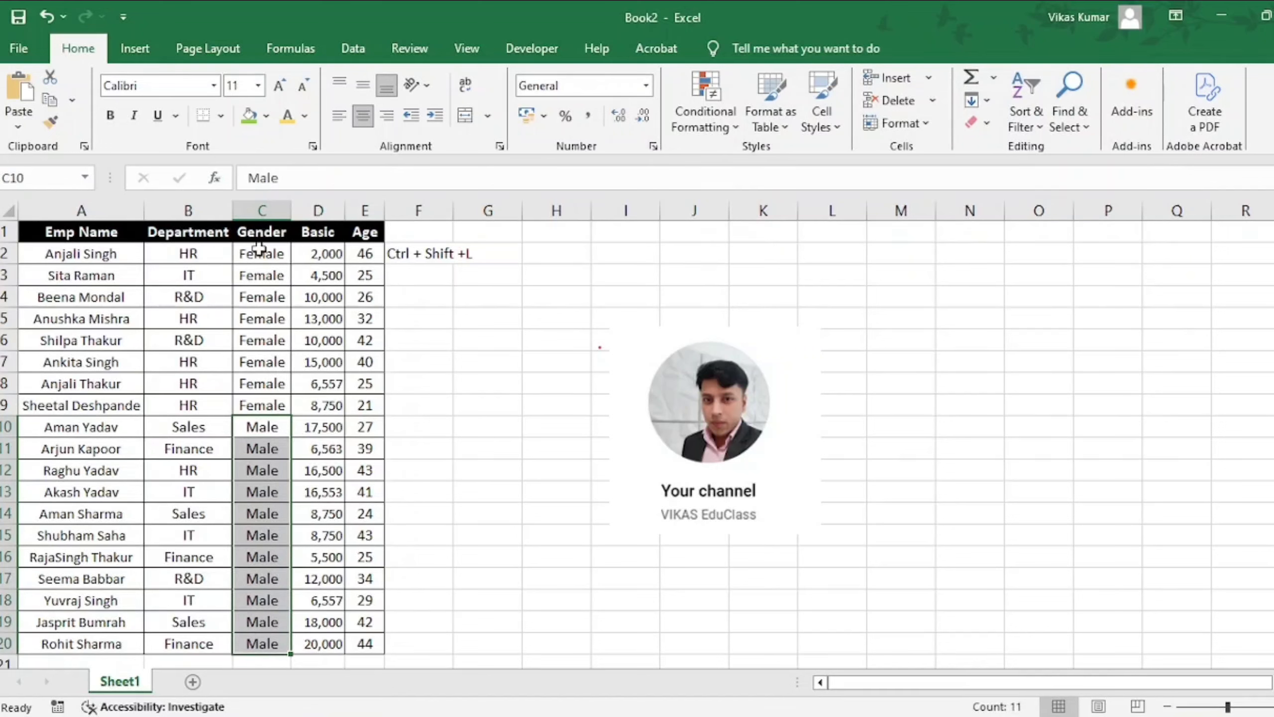
key(ctrl+z)
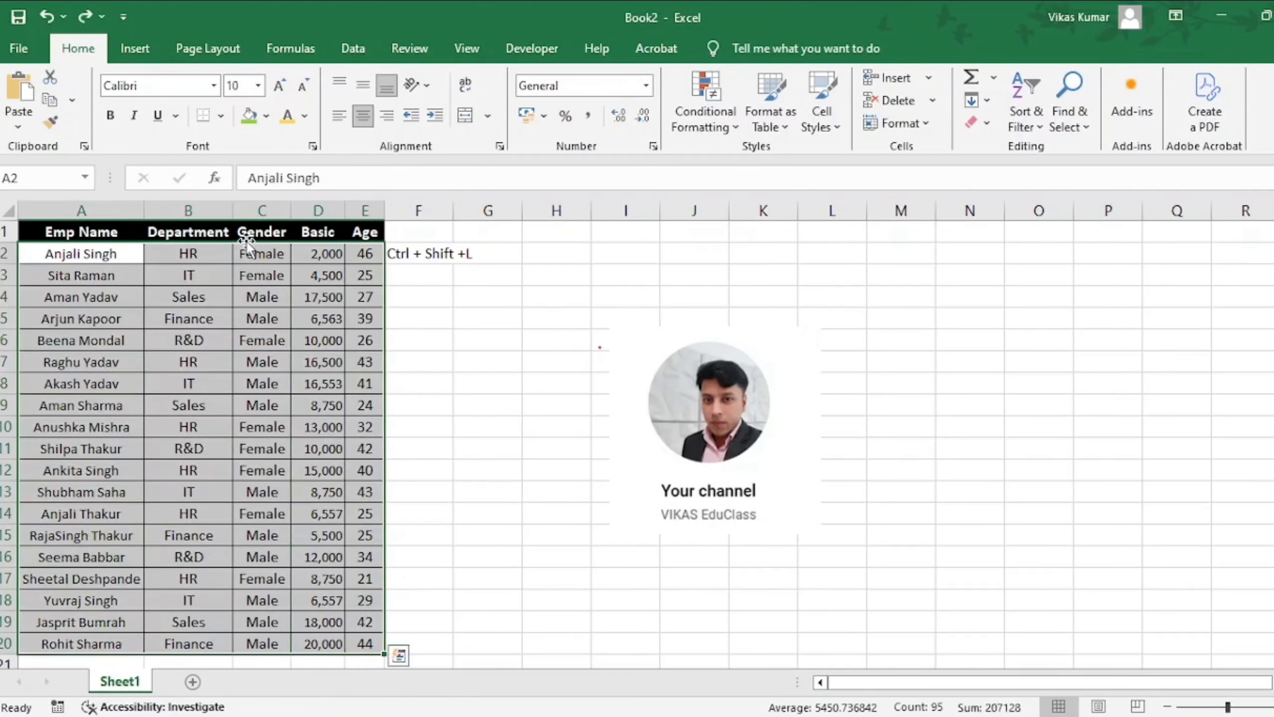
Custom sort the employee table by Department from A to Z, with a second level by Basic from smallest to largest
click(227, 231)
key(Left)
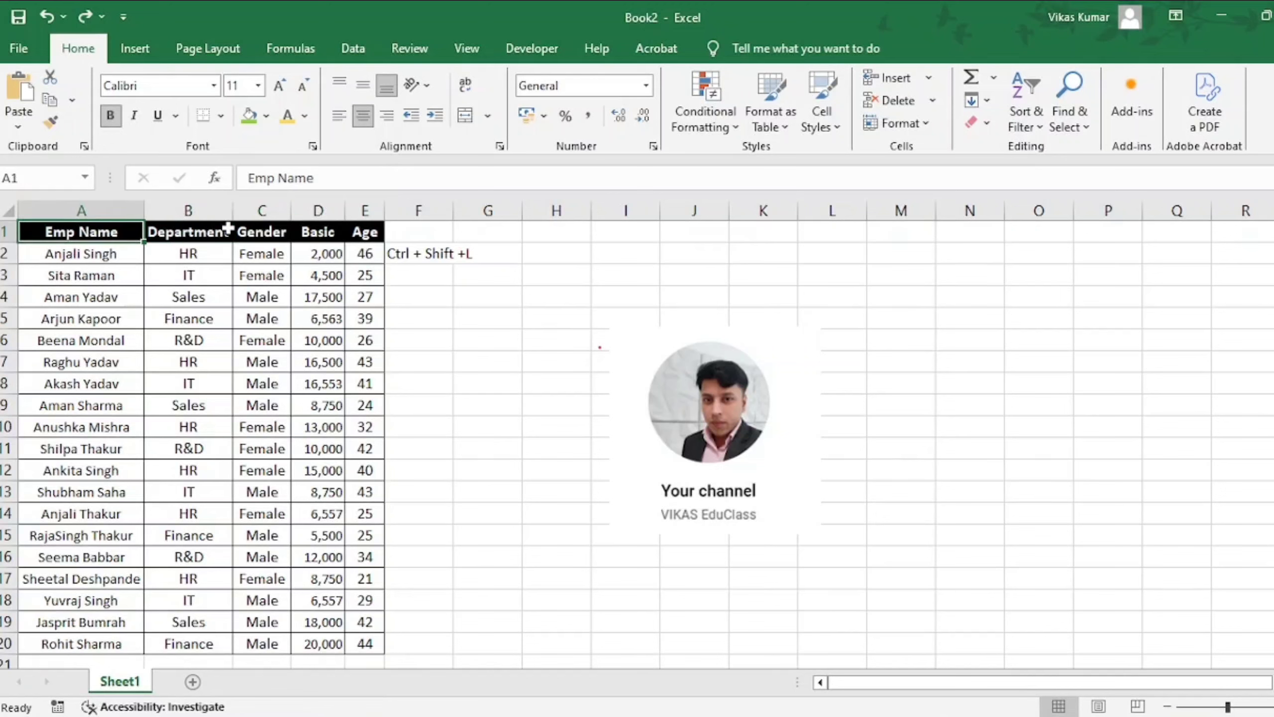
key(ctrl+a)
click(1023, 113)
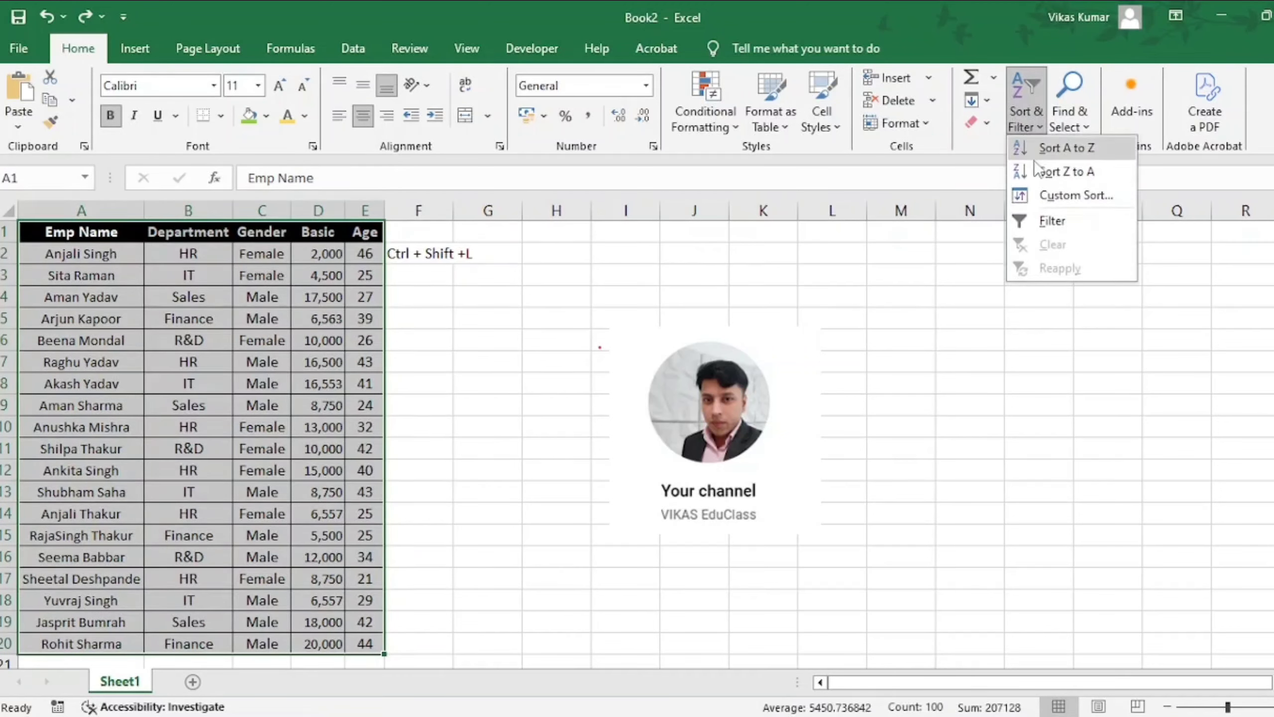
click(1058, 195)
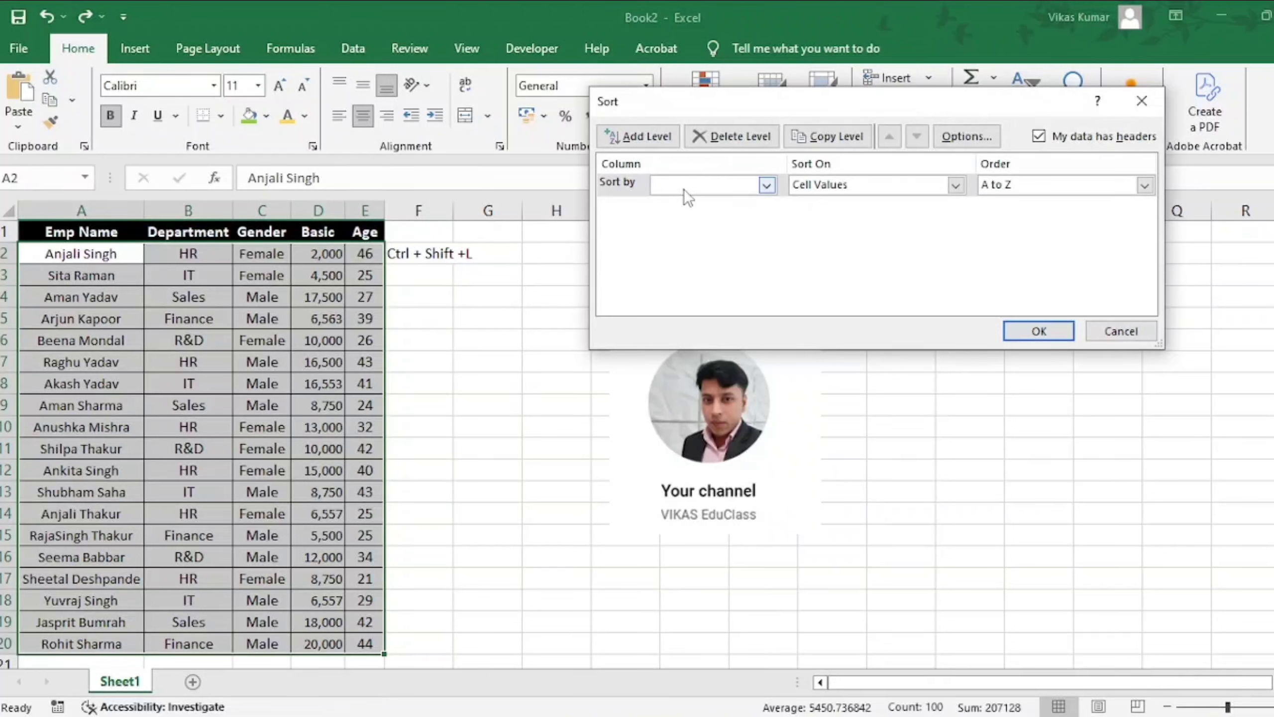
click(684, 191)
click(685, 217)
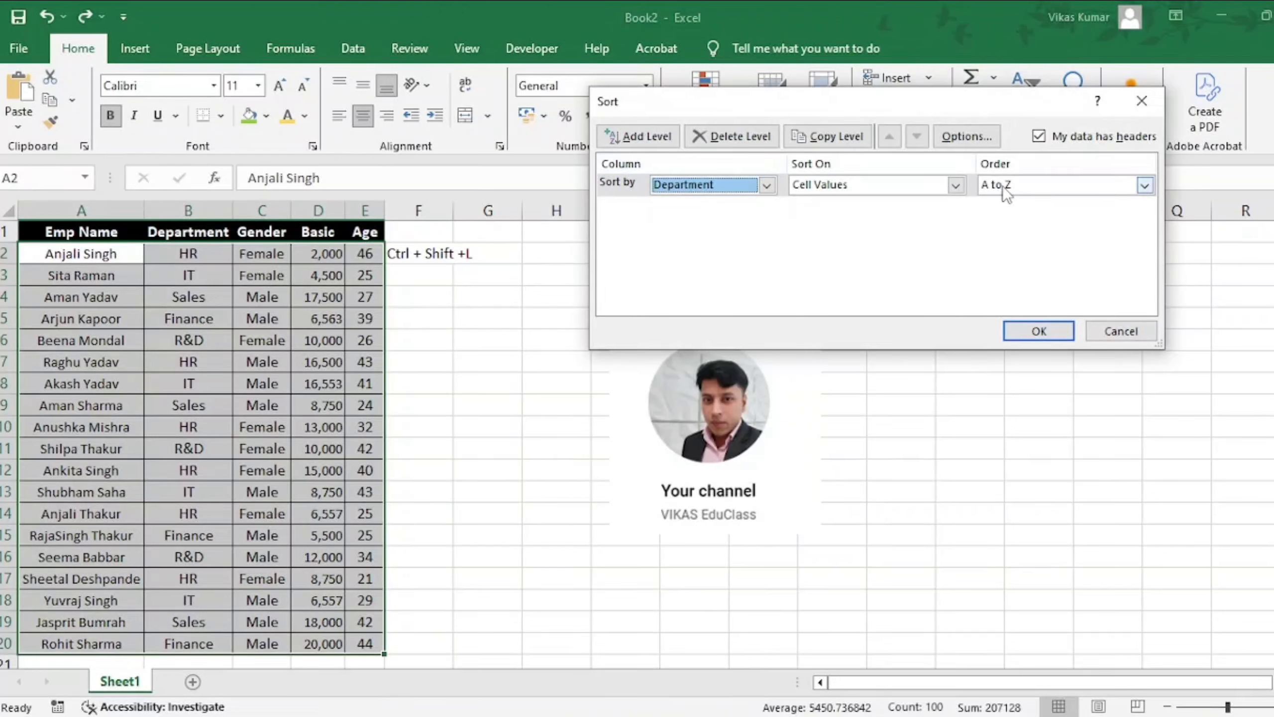
click(644, 138)
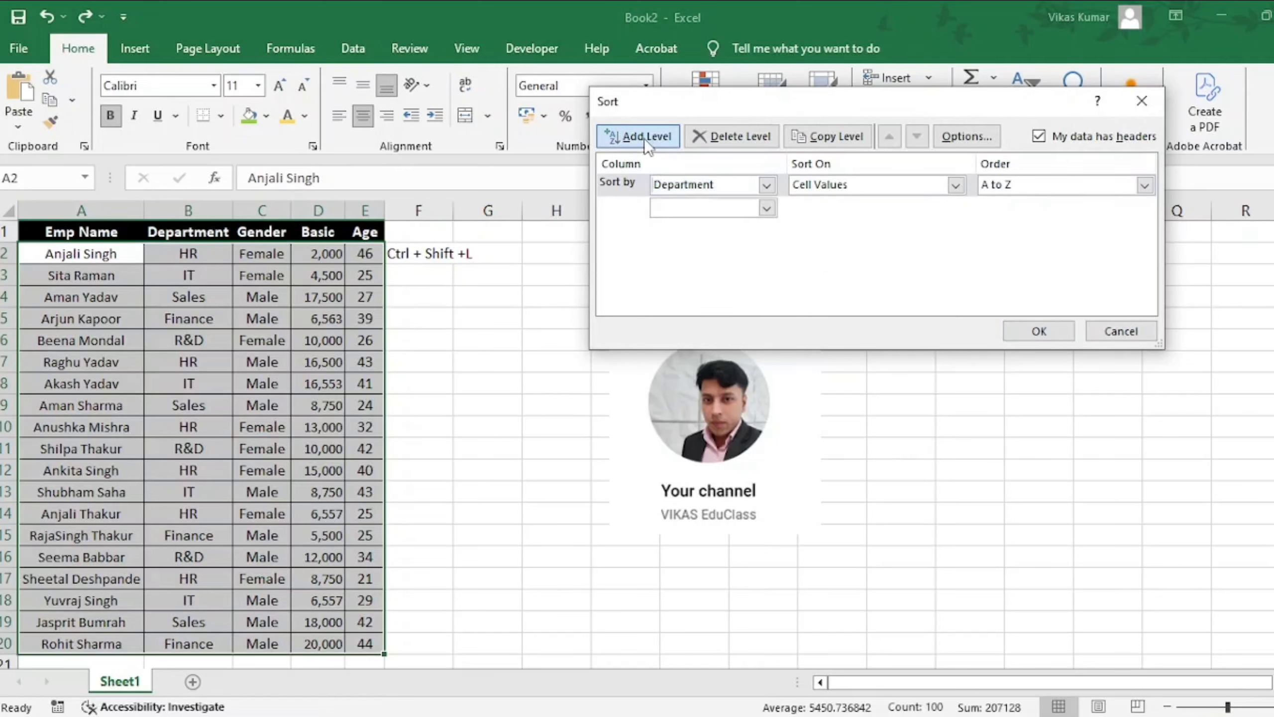
click(681, 212)
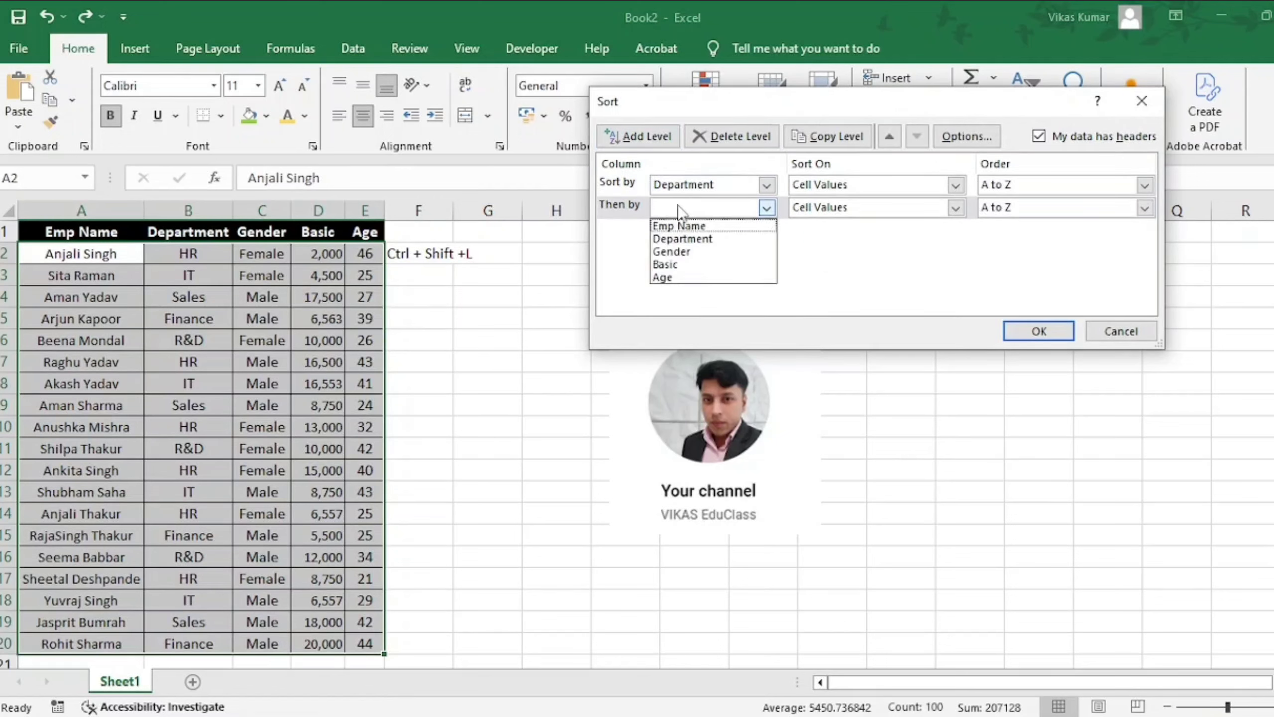
click(672, 265)
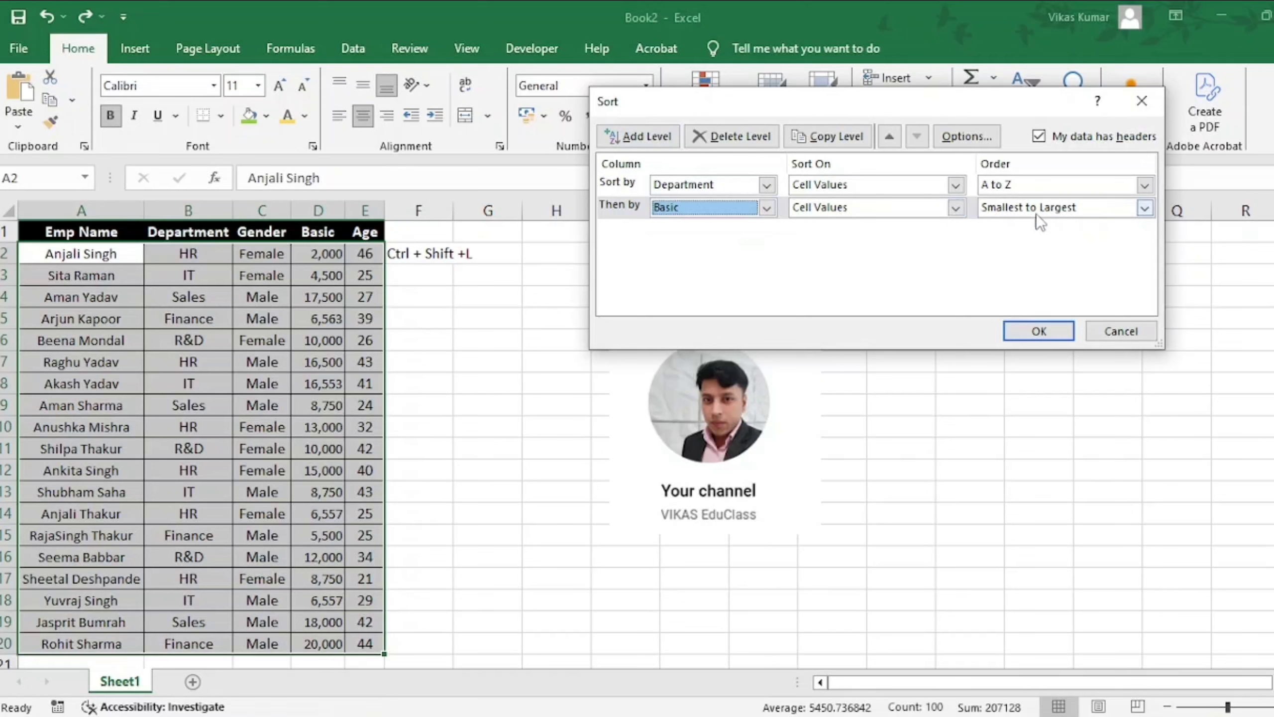
click(1038, 331)
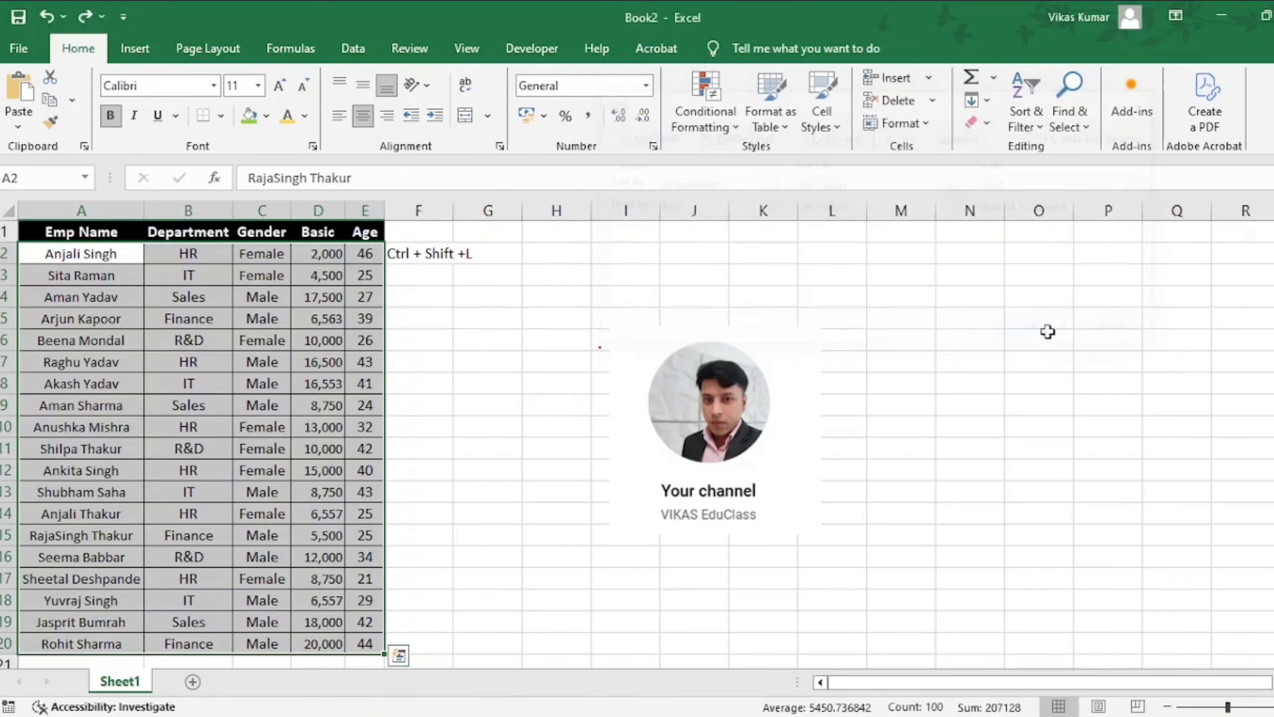
Examine the order of the Basic amounts within the Finance and HR department groups
drag(199, 256, 206, 426)
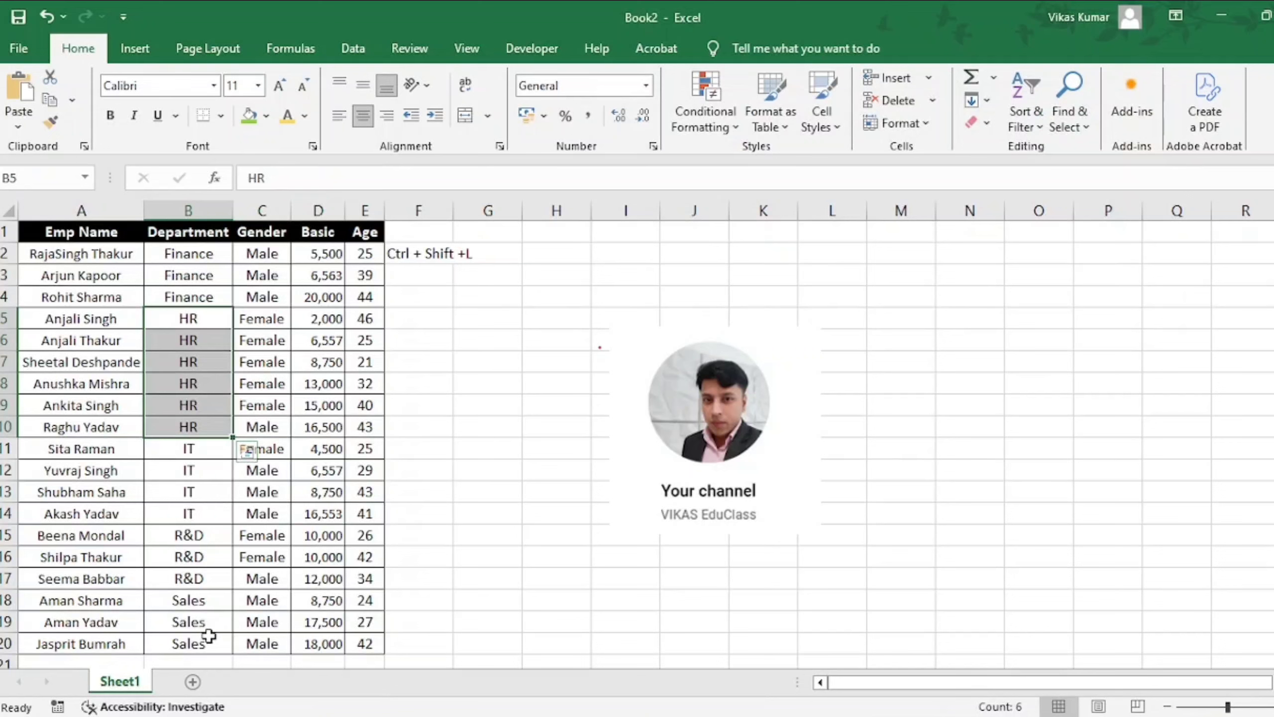
click(228, 255)
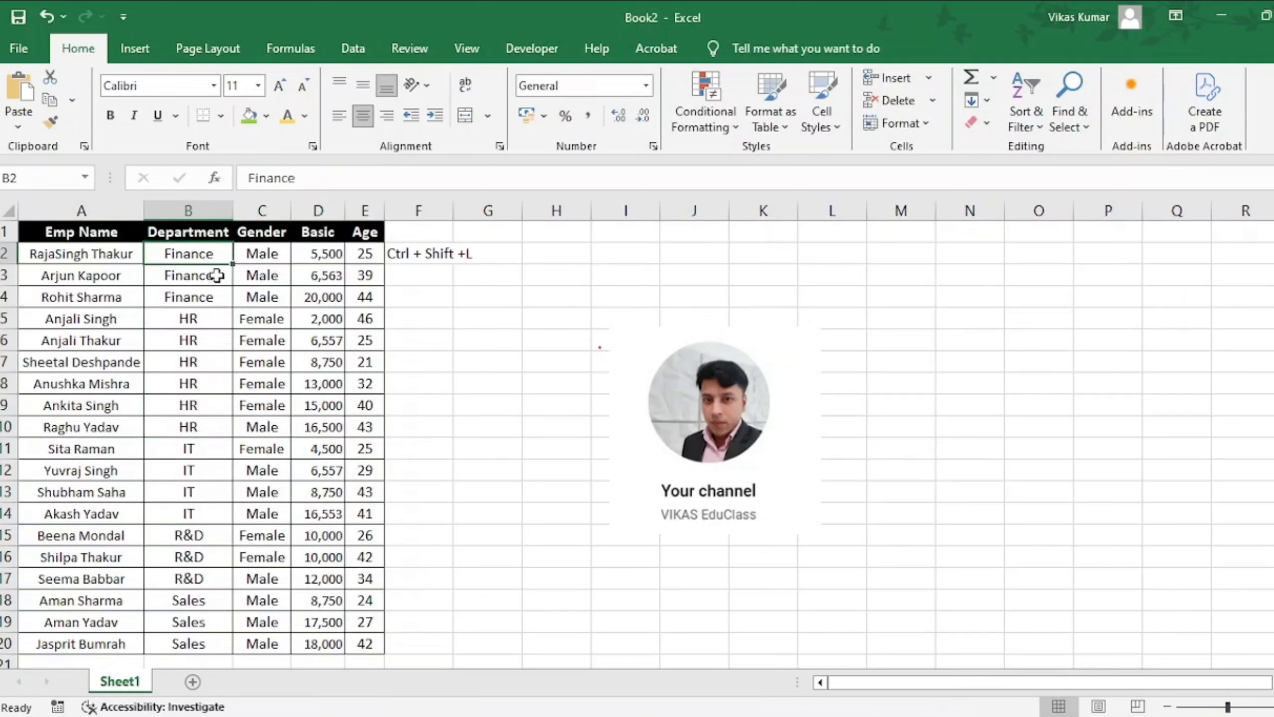
click(333, 252)
click(325, 274)
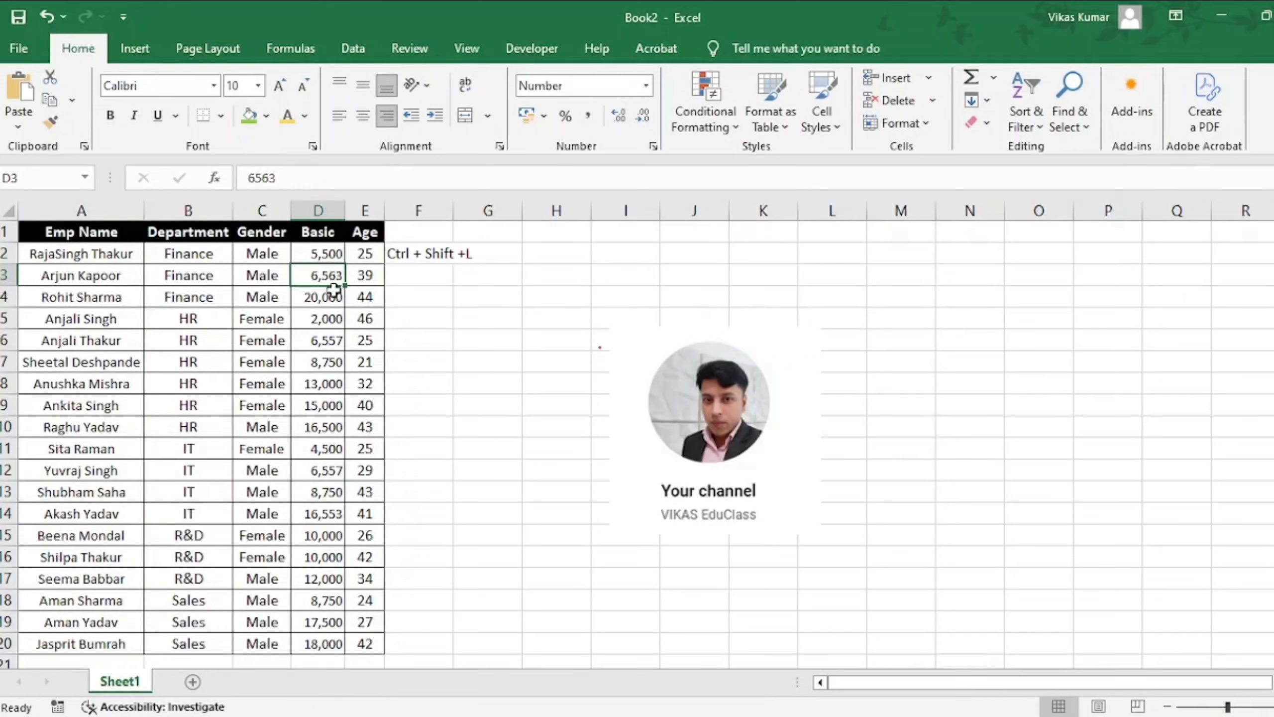
click(326, 297)
click(227, 316)
click(311, 317)
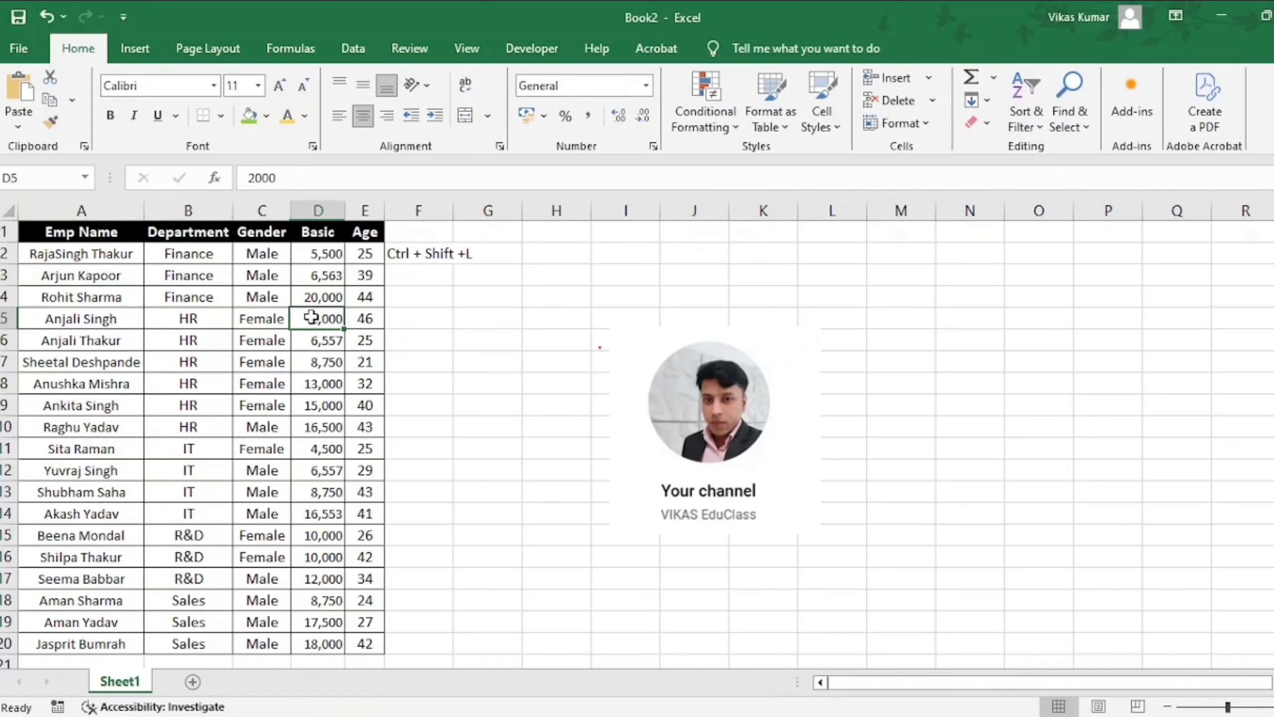
click(324, 338)
click(325, 365)
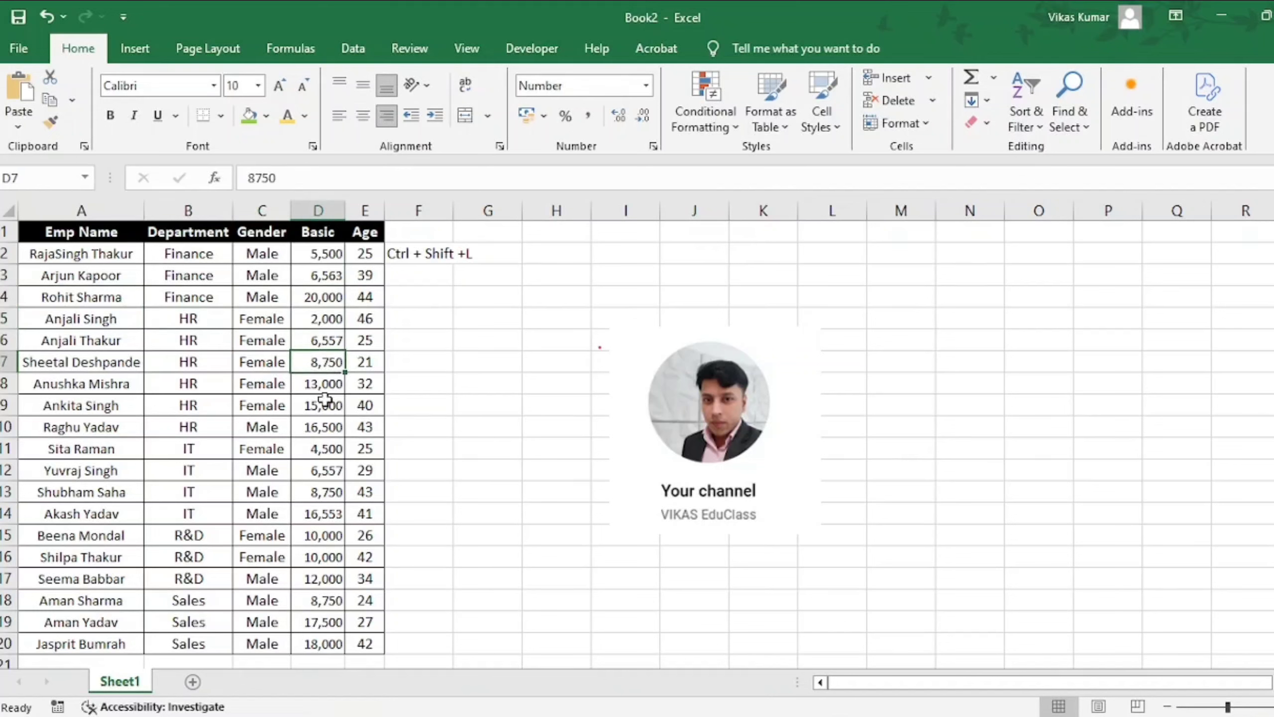
click(325, 386)
click(326, 407)
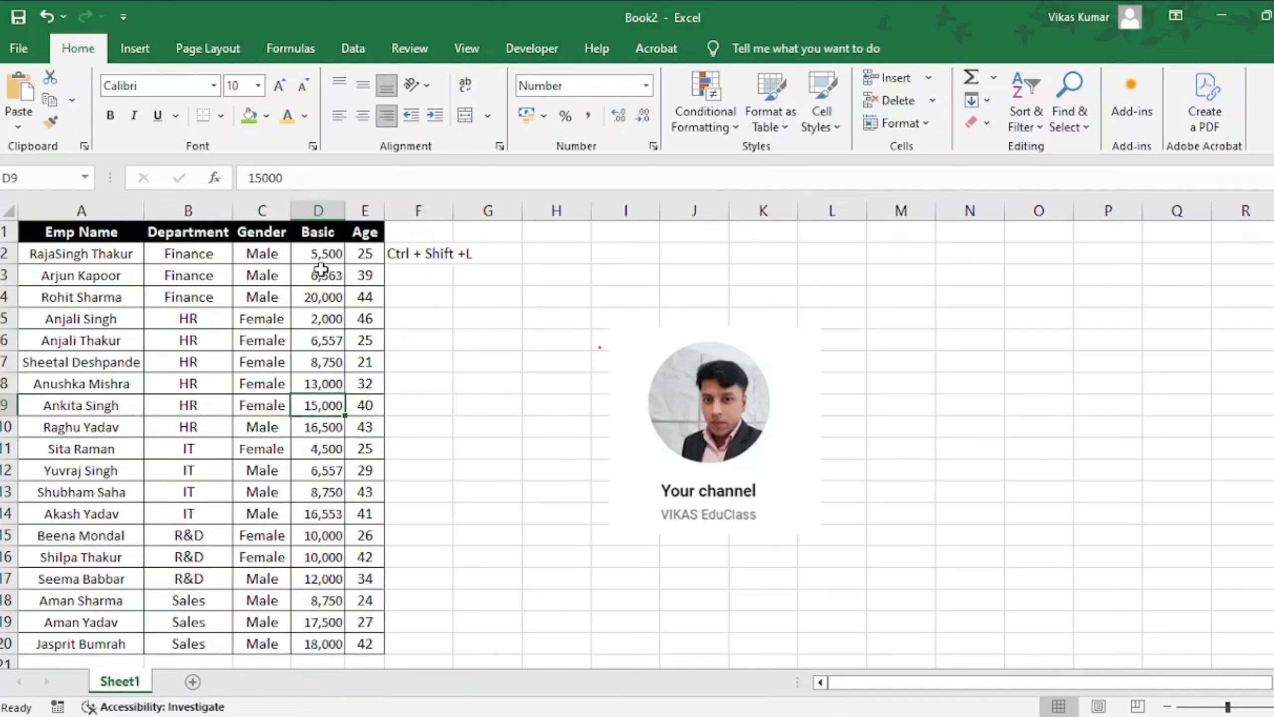
Undo the two-level sort, and select the HR cells B2, B7 and B14 in the Department column
key(ctrl+z)
key(Left)
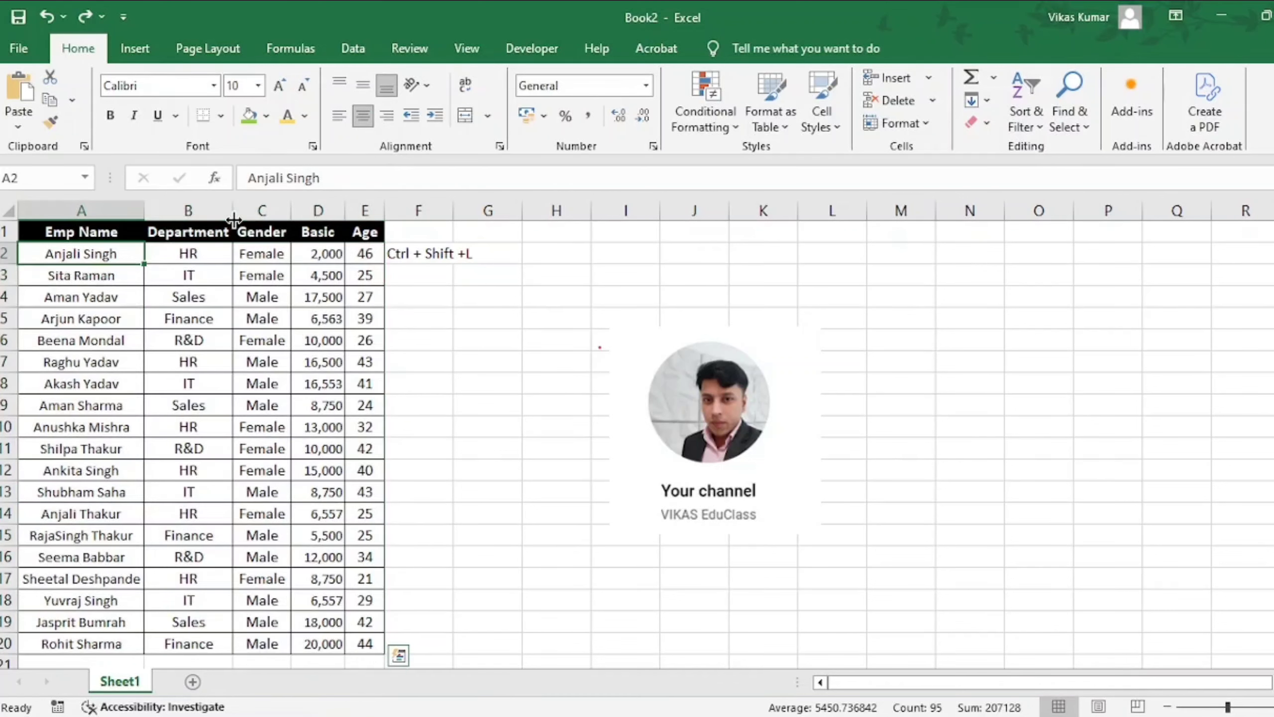
key(Up)
key(Right)
key(Down)
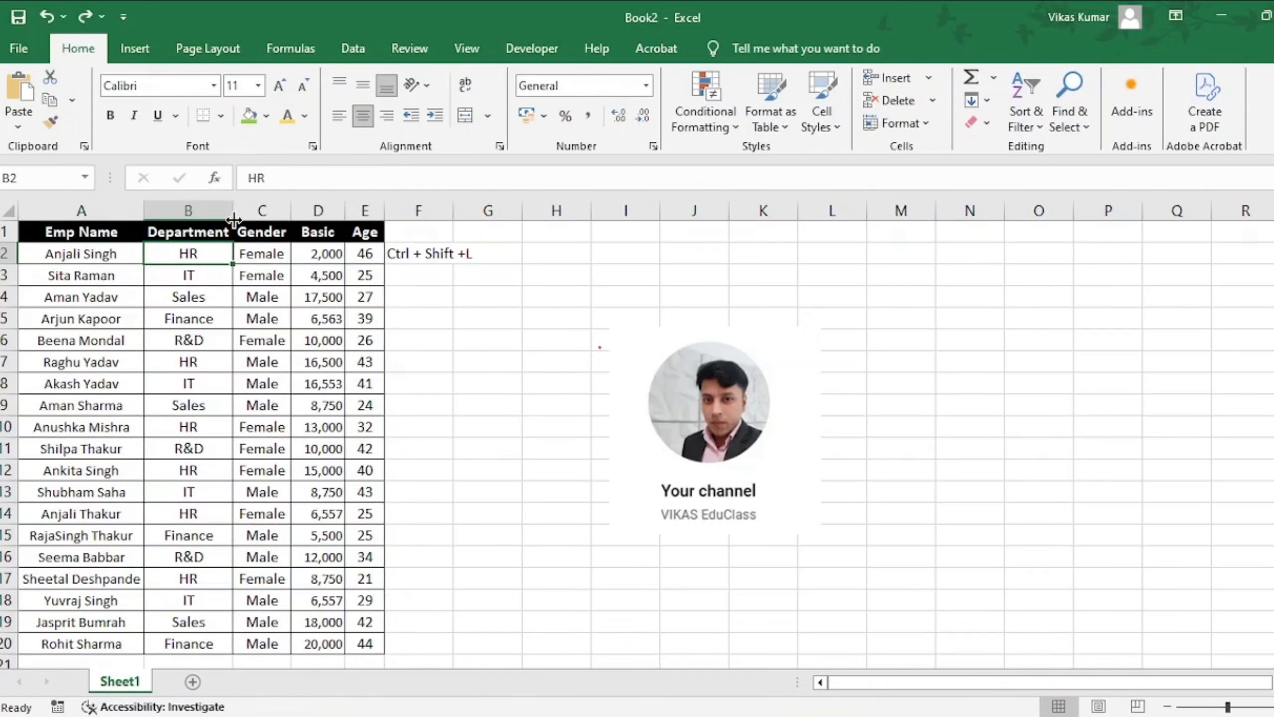
ctrl+click(201, 363)
ctrl+click(203, 506)
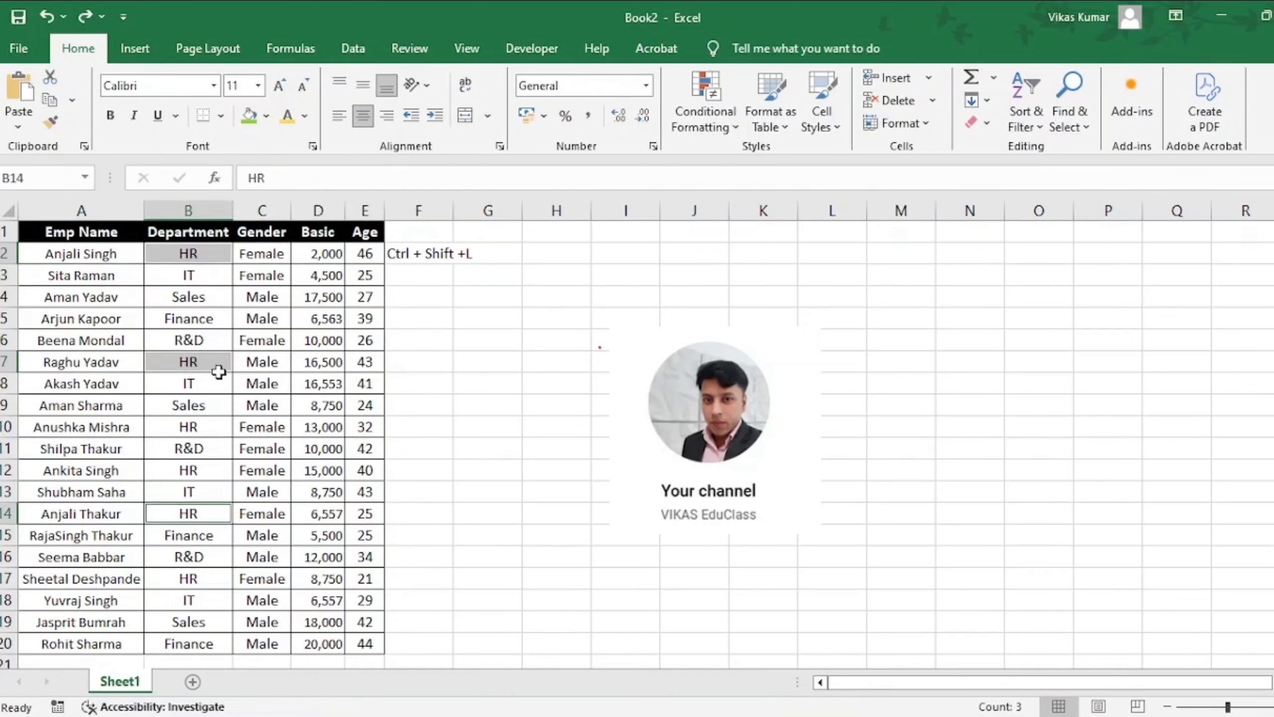
Fill the Department cells B2, B4, B9 and B11 with green
click(185, 251)
ctrl+click(201, 299)
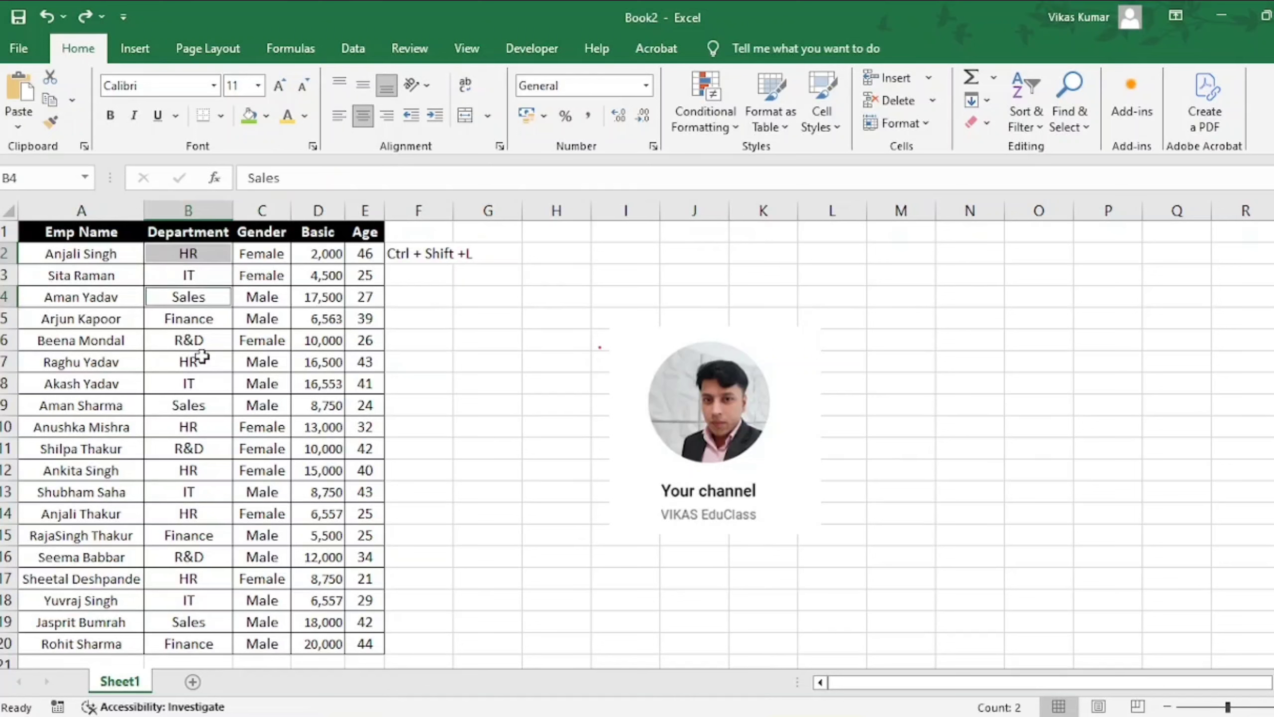
ctrl+click(199, 409)
ctrl+click(201, 454)
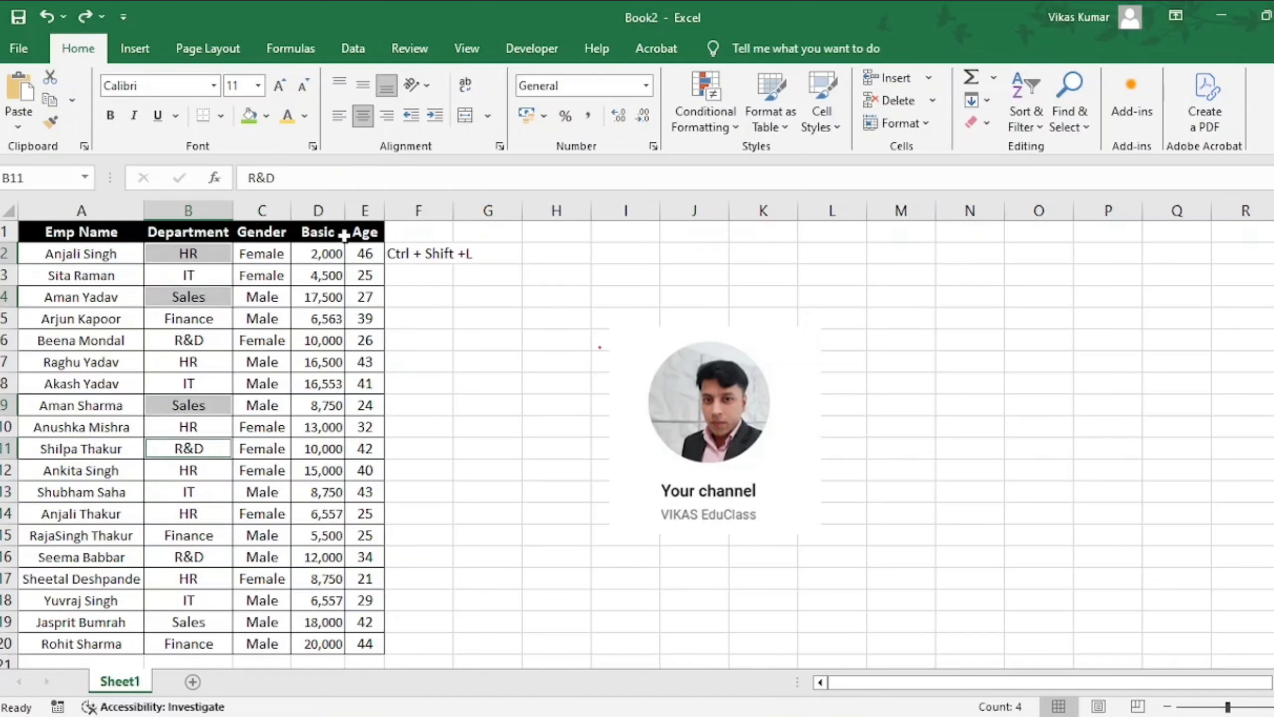
click(249, 116)
Fill the Department cells B6, B13, B15 and B17 with red
click(219, 340)
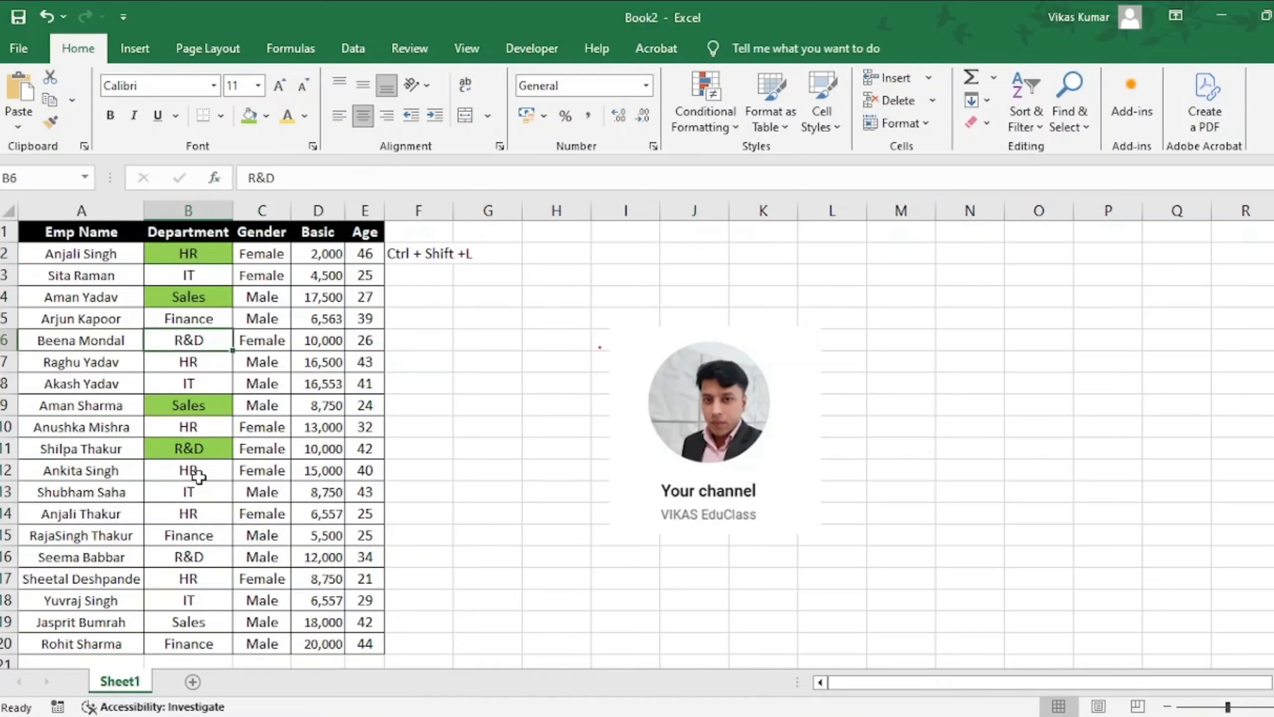
ctrl+click(200, 494)
ctrl+click(202, 537)
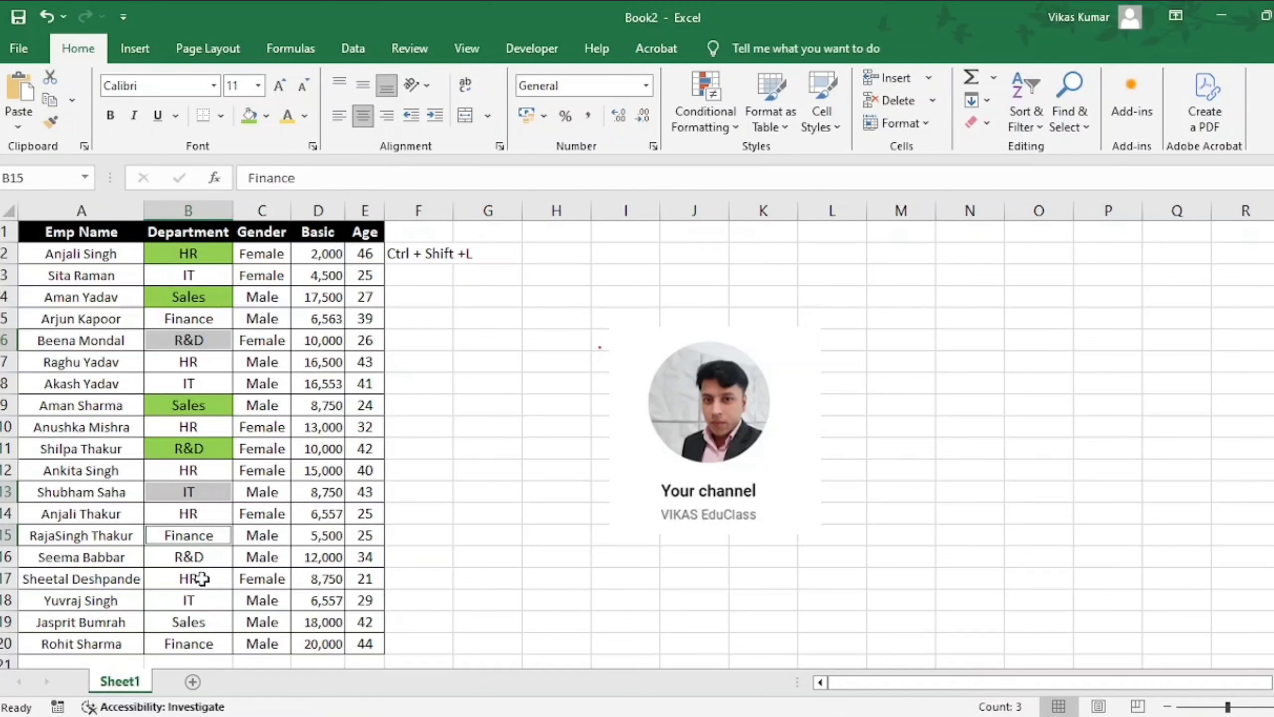
ctrl+click(201, 579)
click(267, 116)
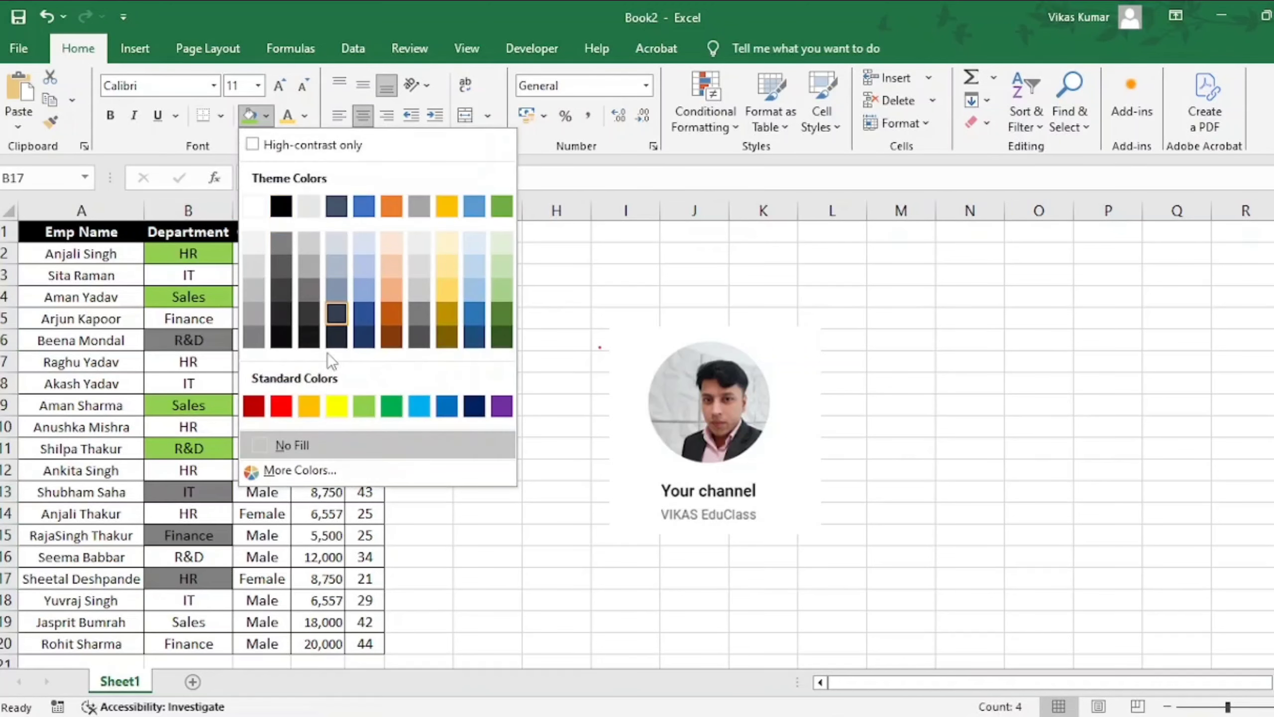
click(274, 408)
Set up a custom sort of the whole employee table by Department on cell colour, with green on top
click(191, 230)
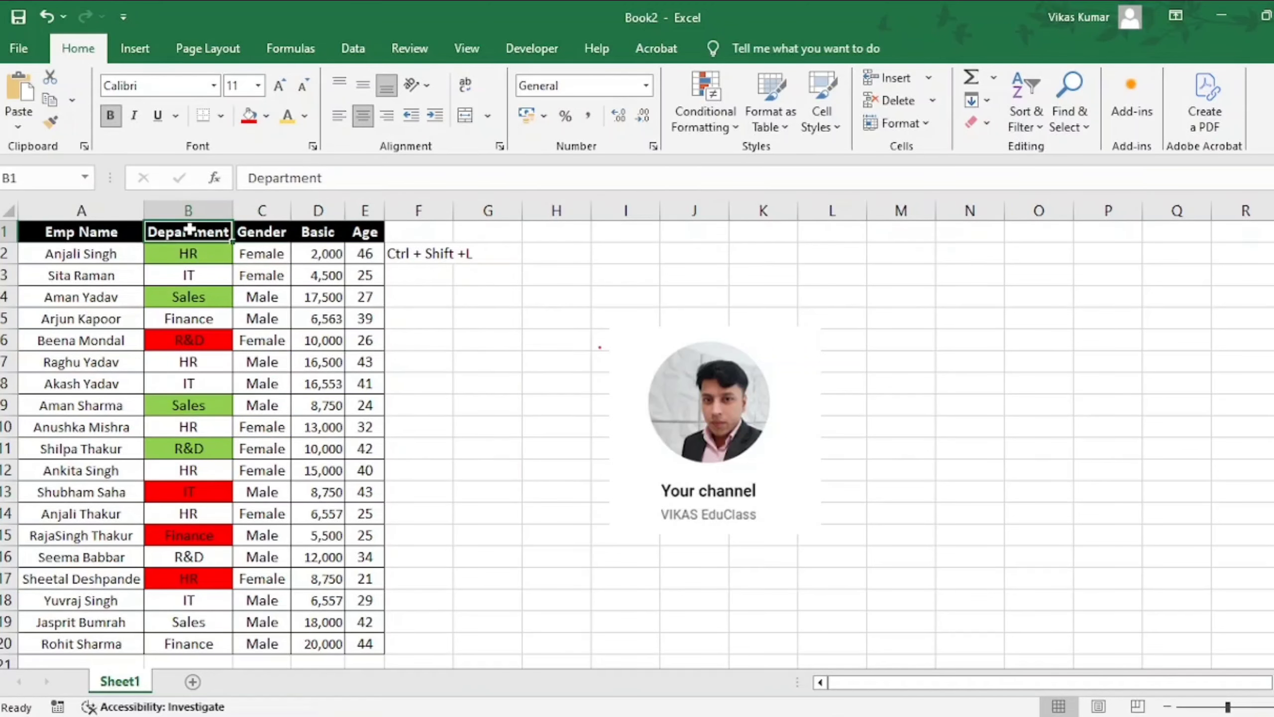
key(Left)
key(ctrl+shift+Right)
key(ctrl+shift+Down)
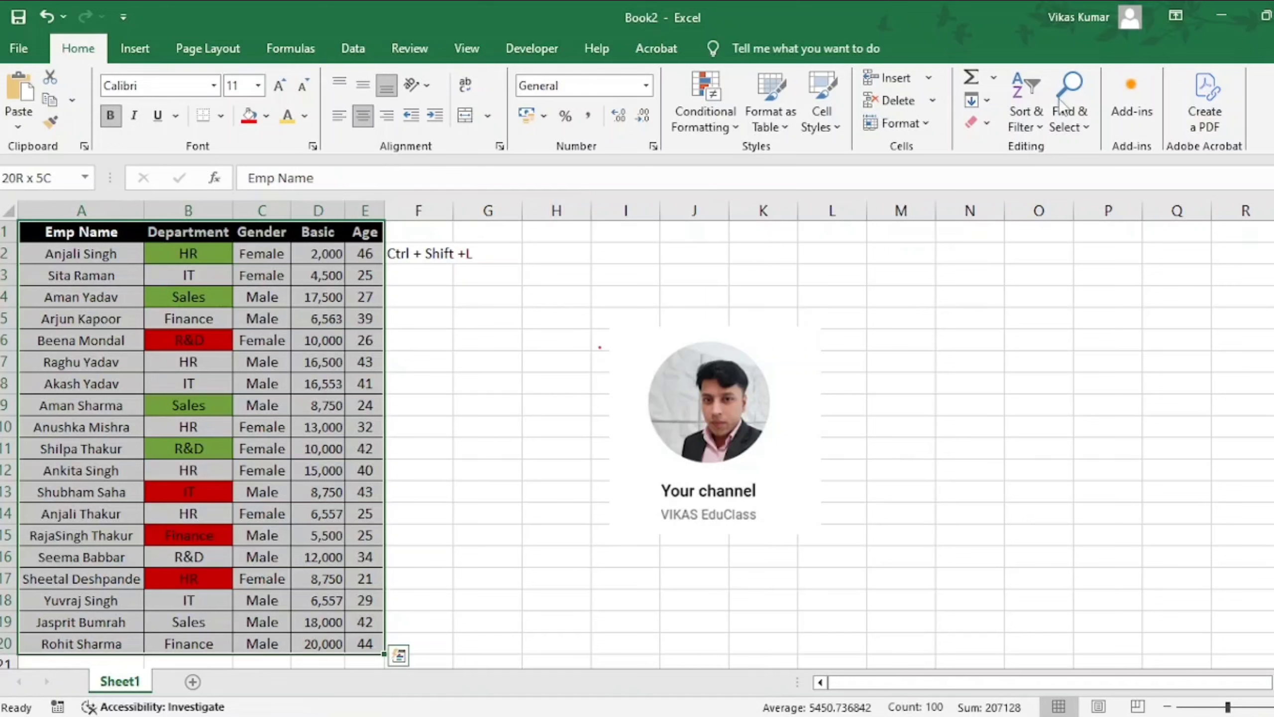
click(1034, 125)
click(1044, 195)
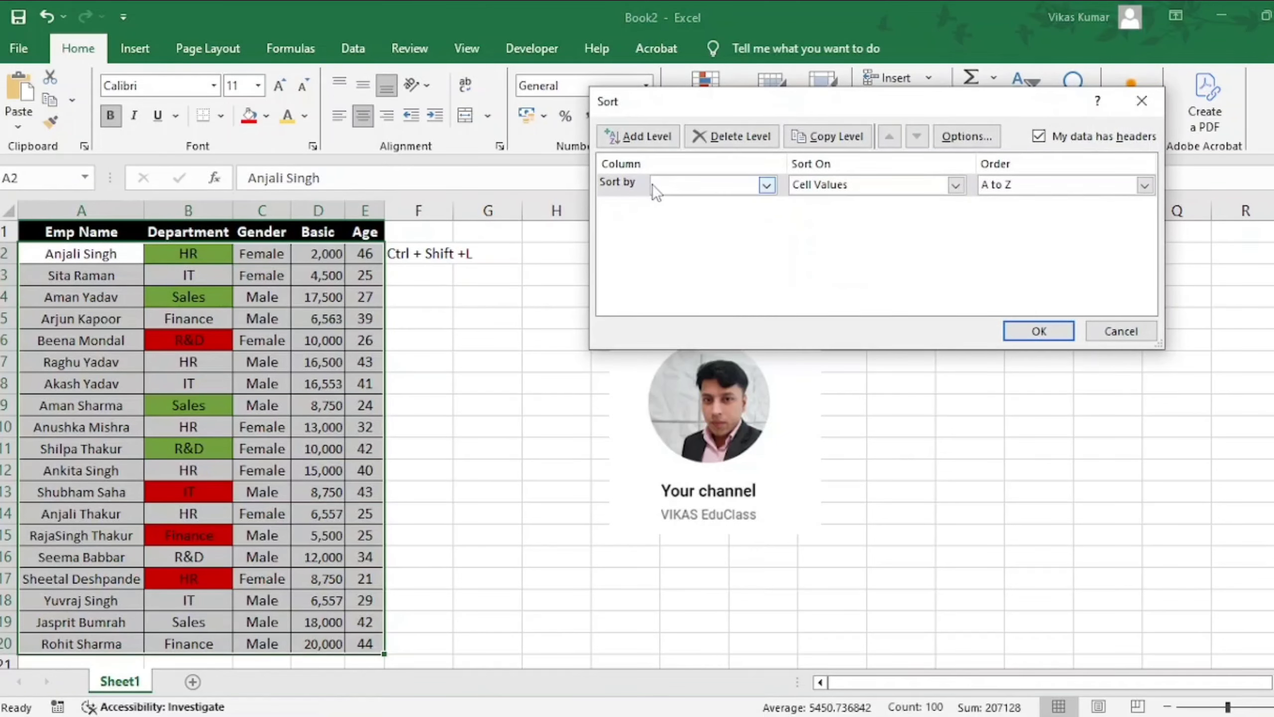
click(652, 184)
click(681, 216)
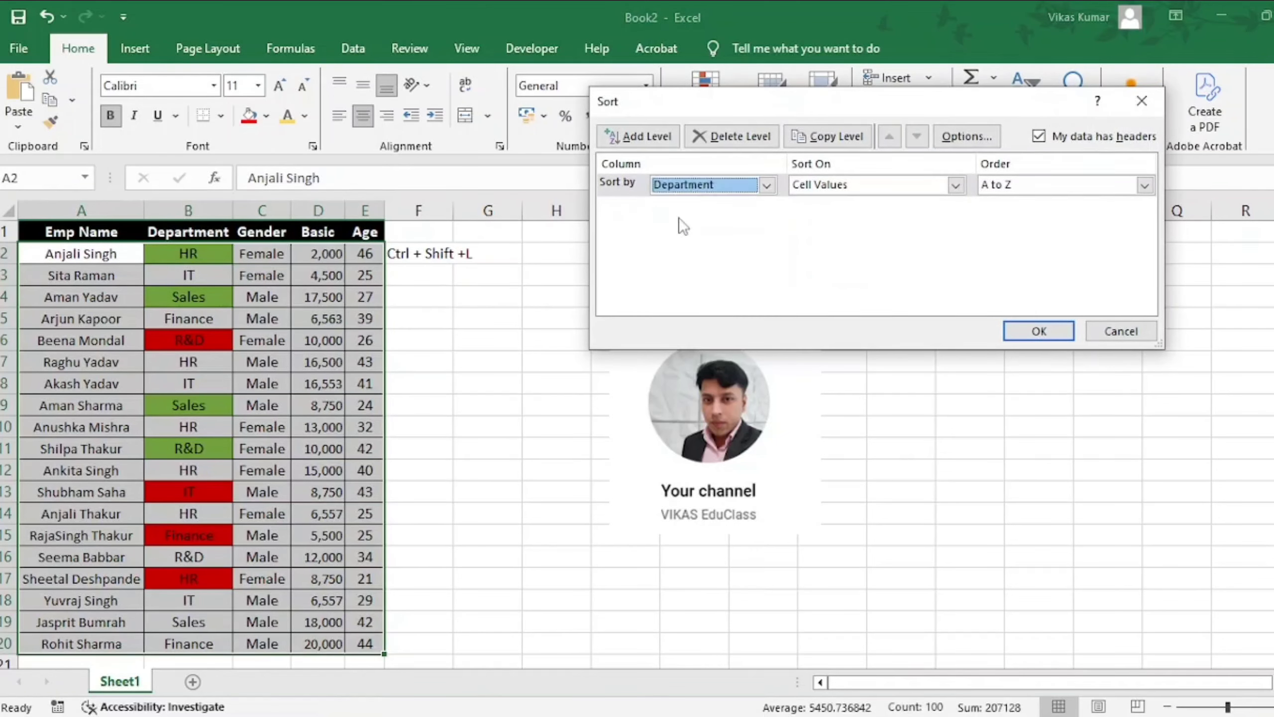
click(816, 185)
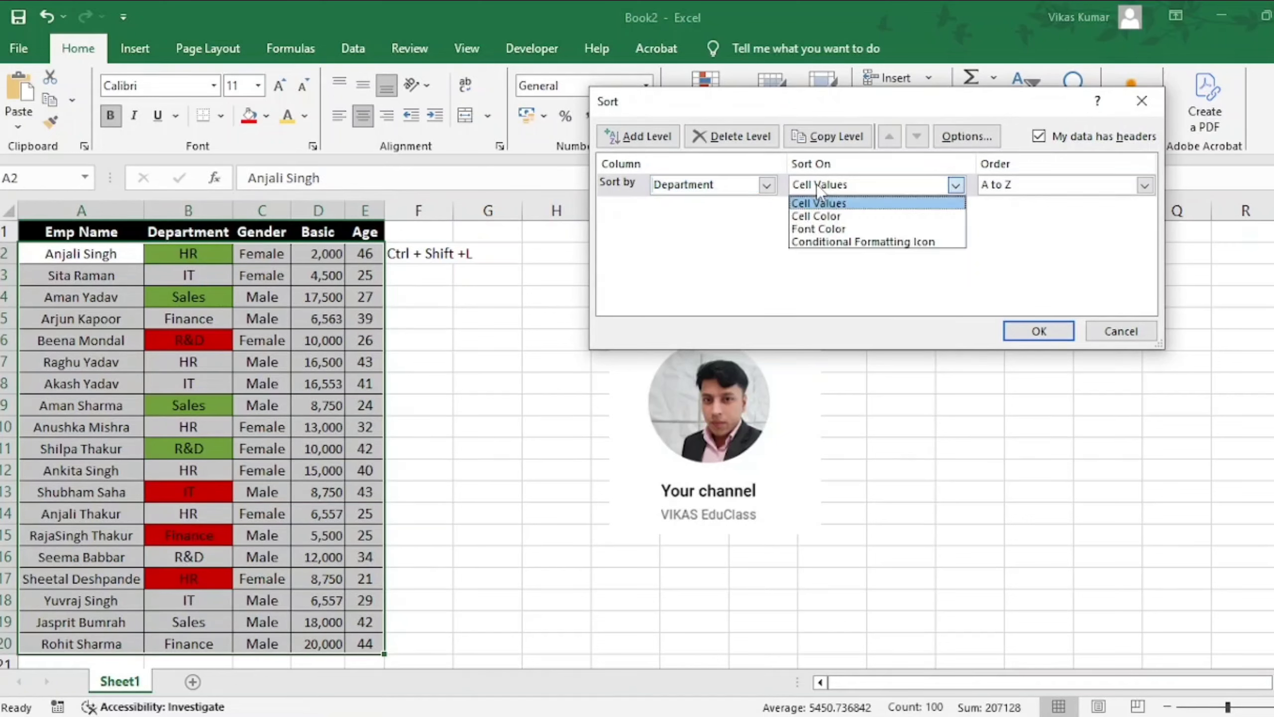
click(822, 216)
click(1057, 193)
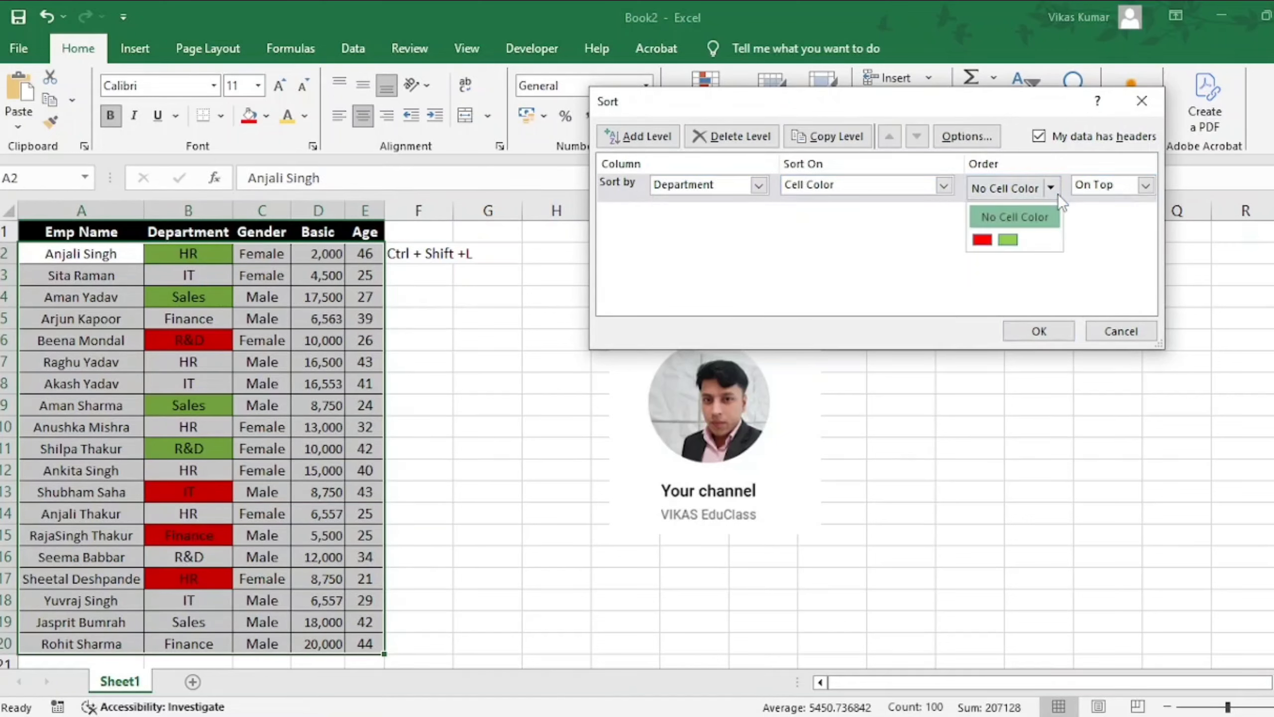
click(1000, 238)
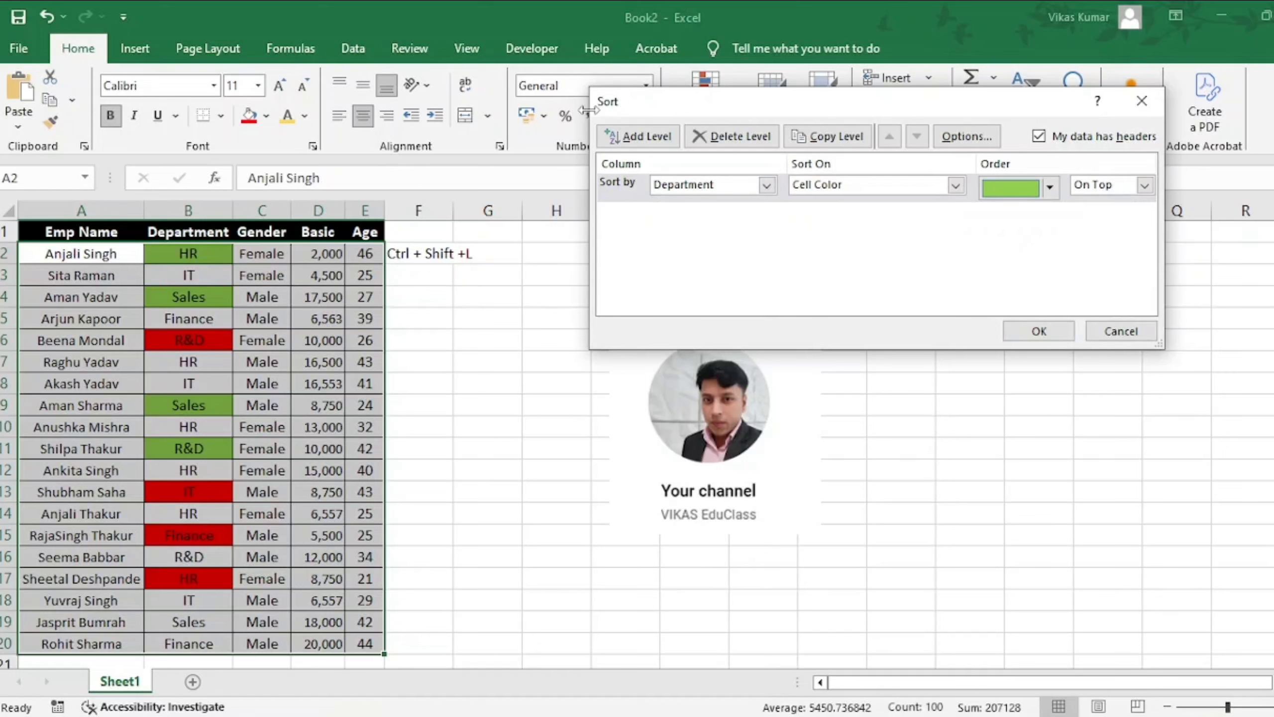
Add a second sort level for Department on cell colour with red on top, and apply the sort
click(627, 139)
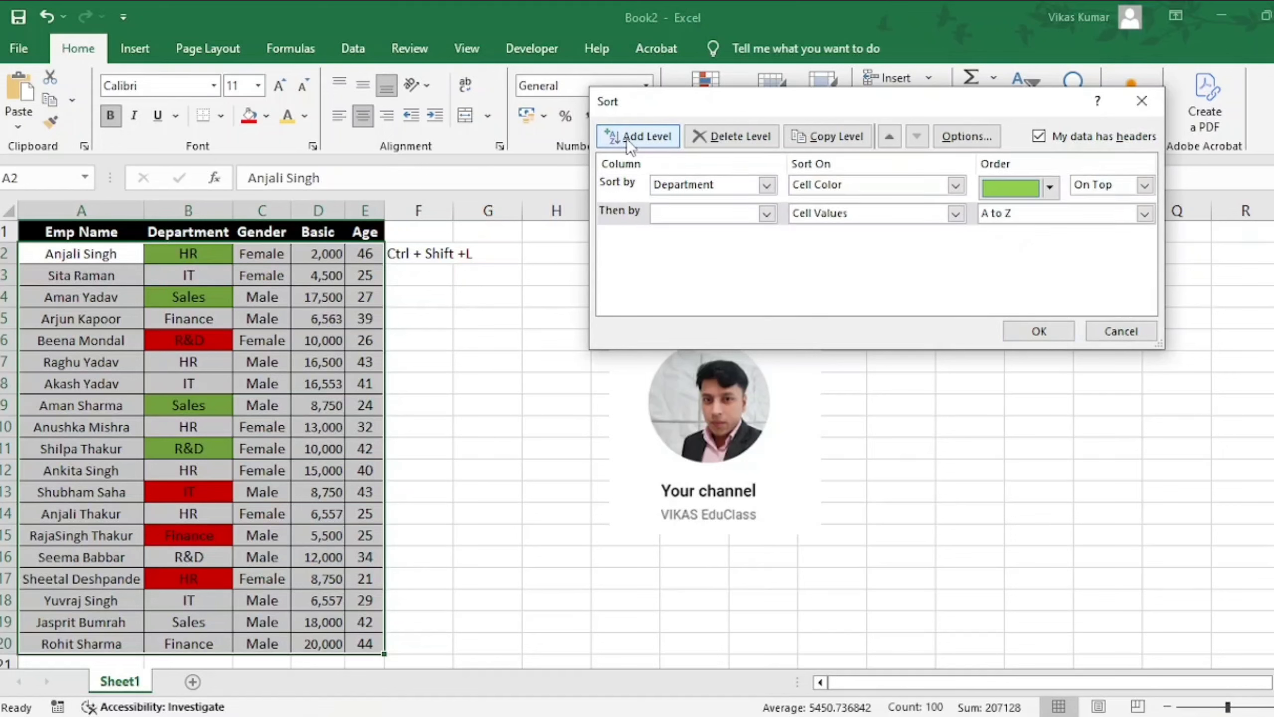
click(708, 221)
click(703, 245)
click(822, 221)
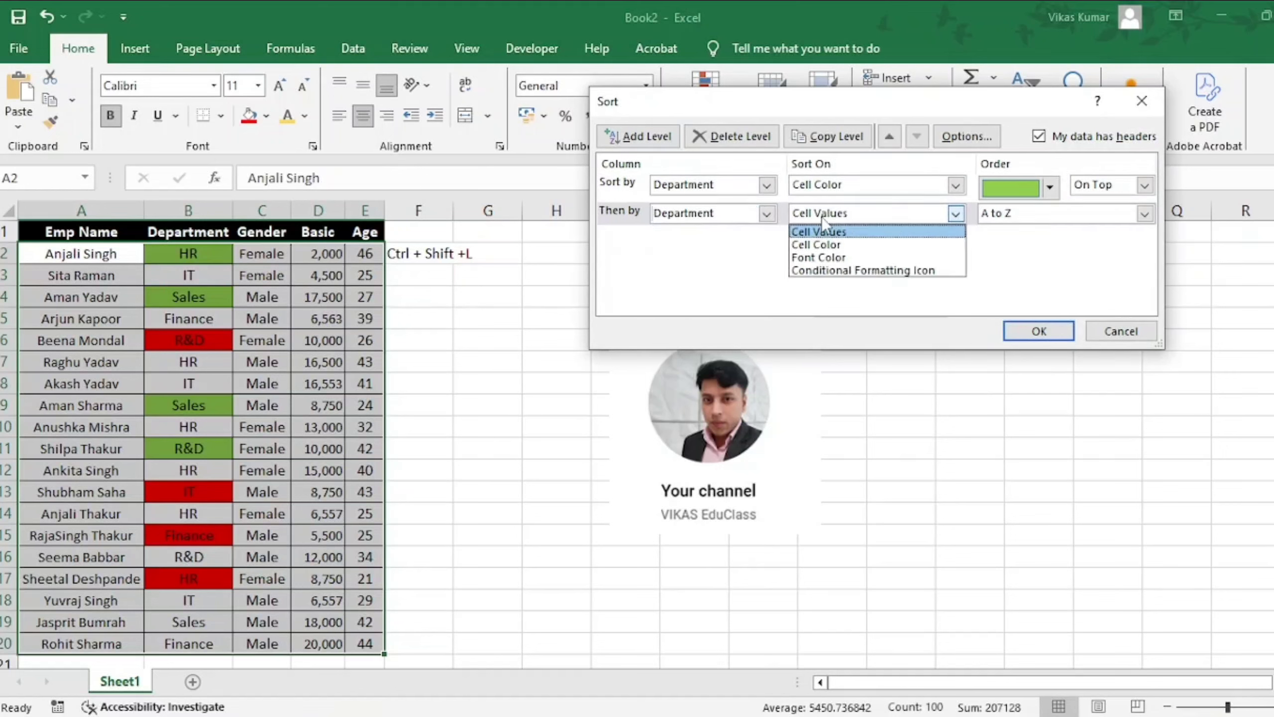
click(818, 241)
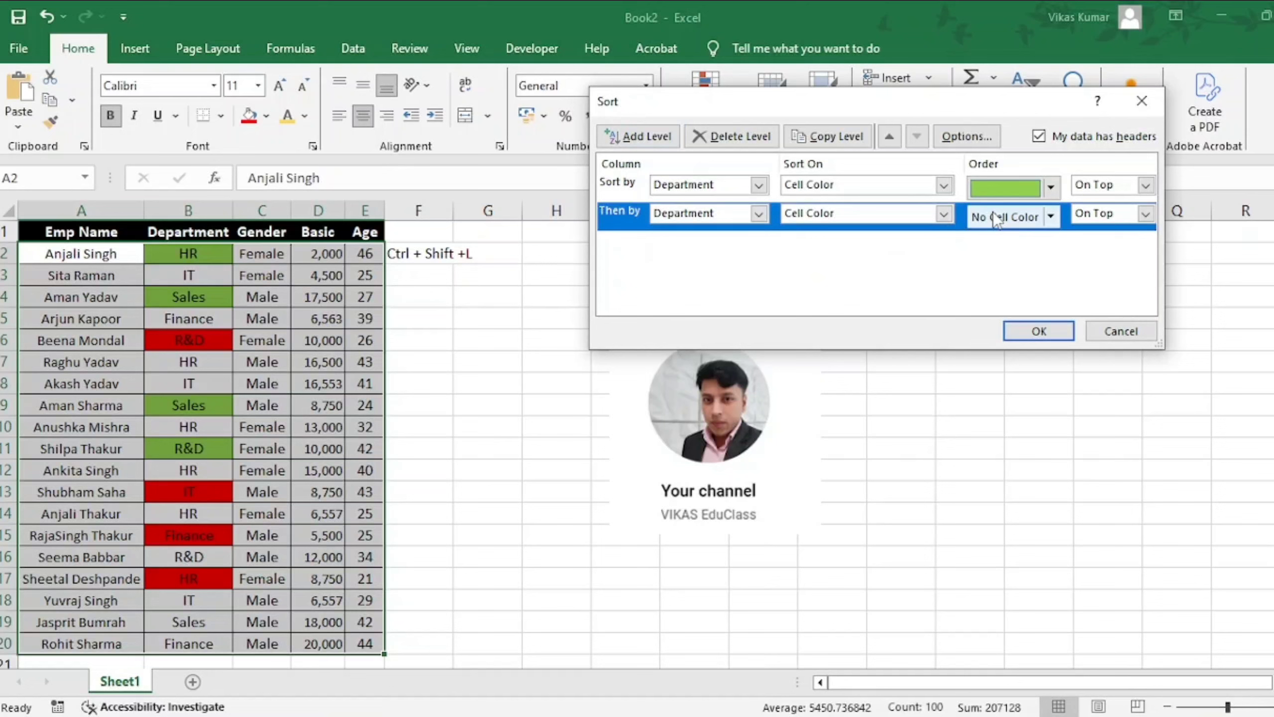
click(1049, 216)
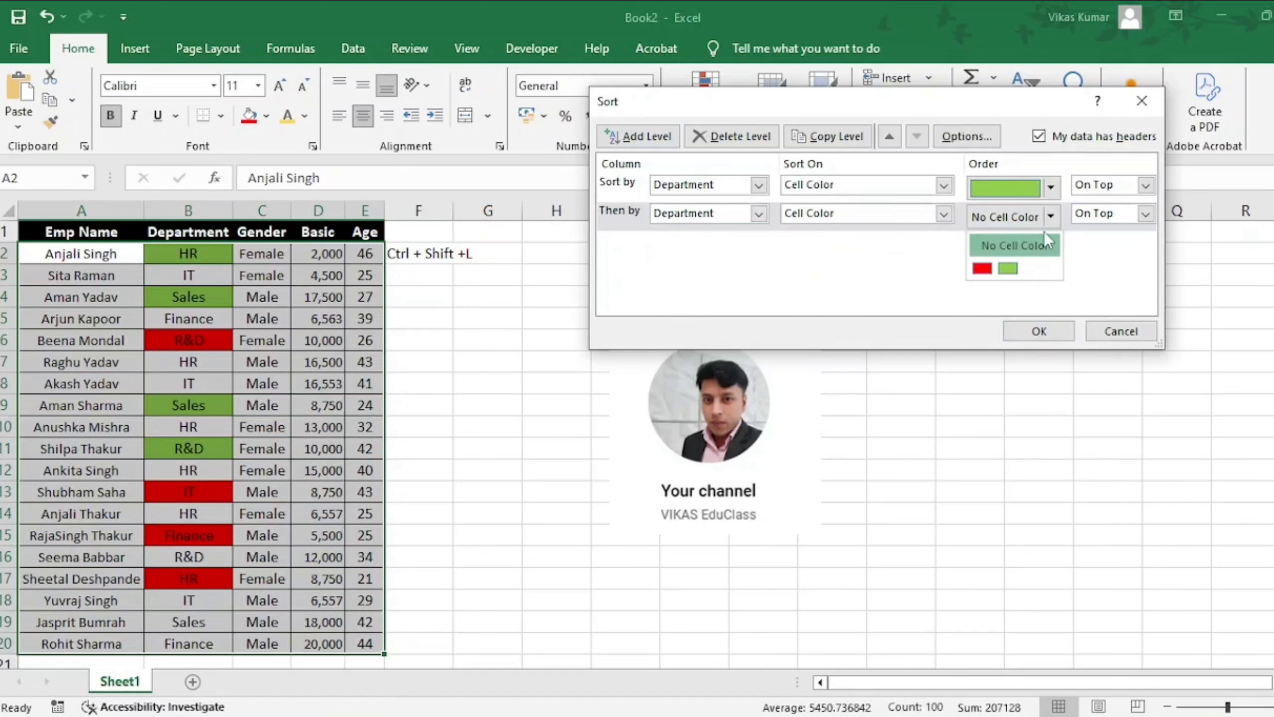
click(982, 268)
click(1030, 334)
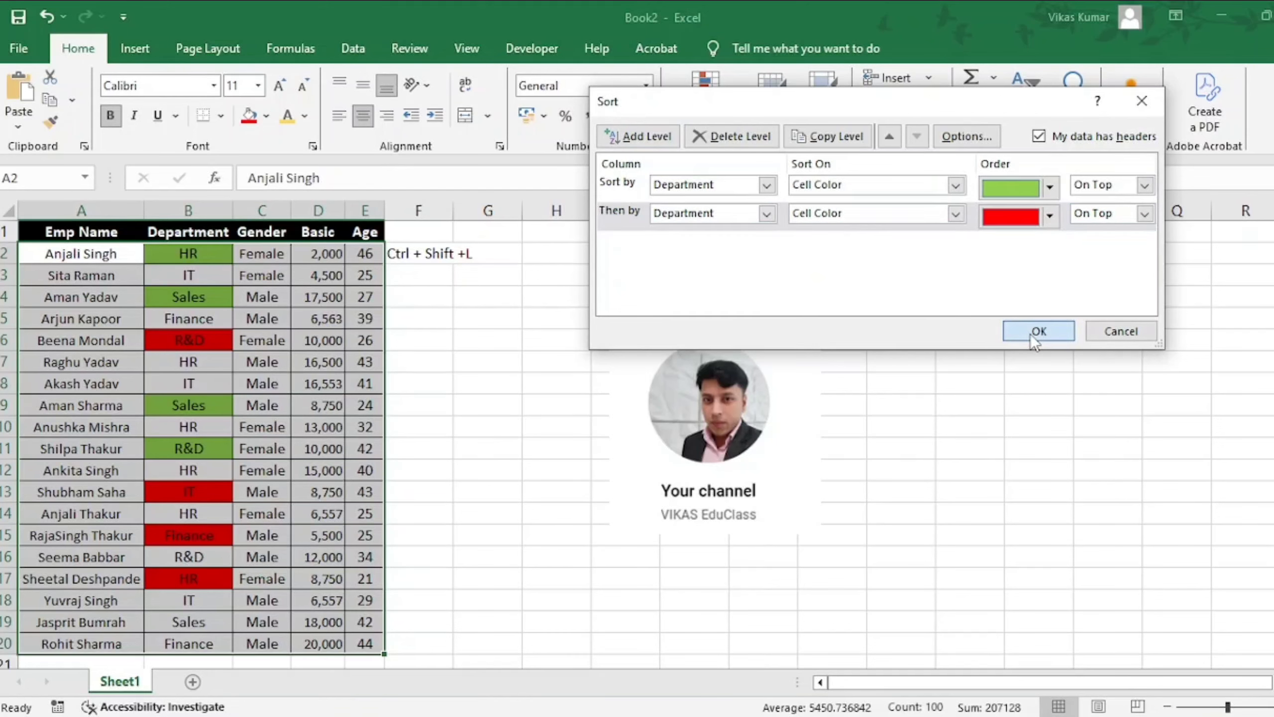
Examine the colour groups in the sorted Department column, and return to the Emp Name header in A1
drag(227, 251, 199, 413)
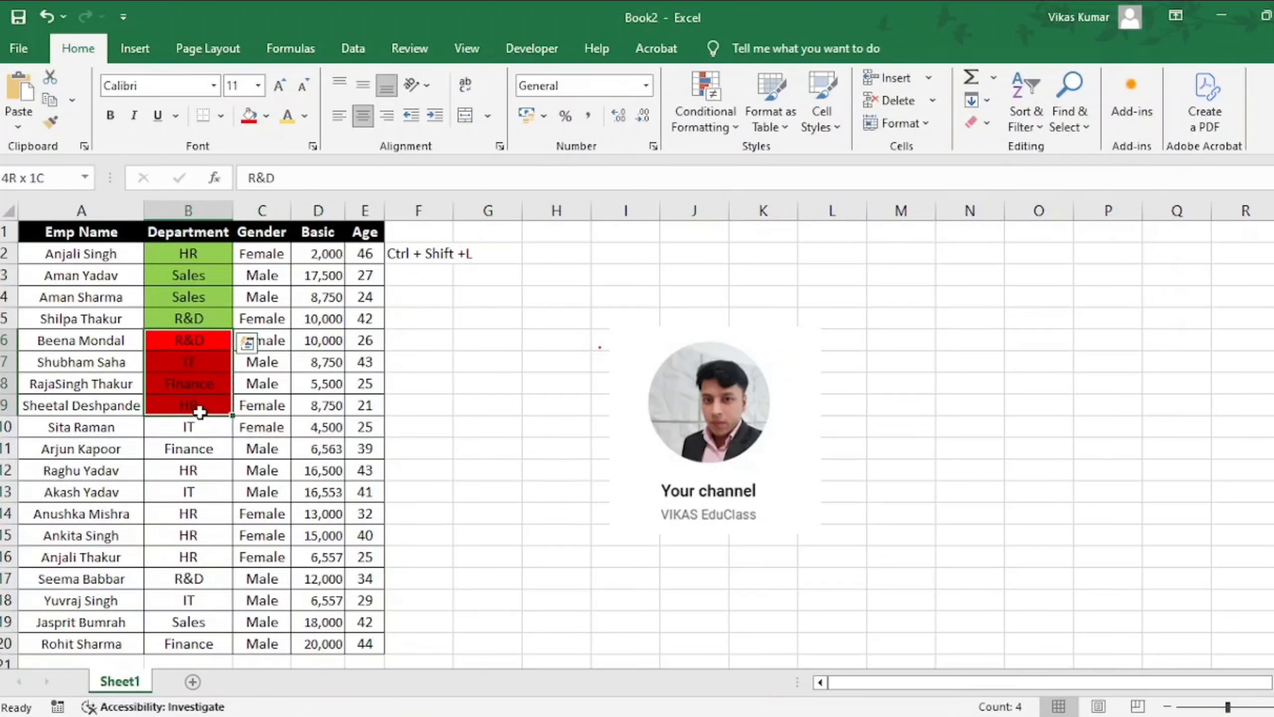
click(89, 272)
key(Up)
key(Up)
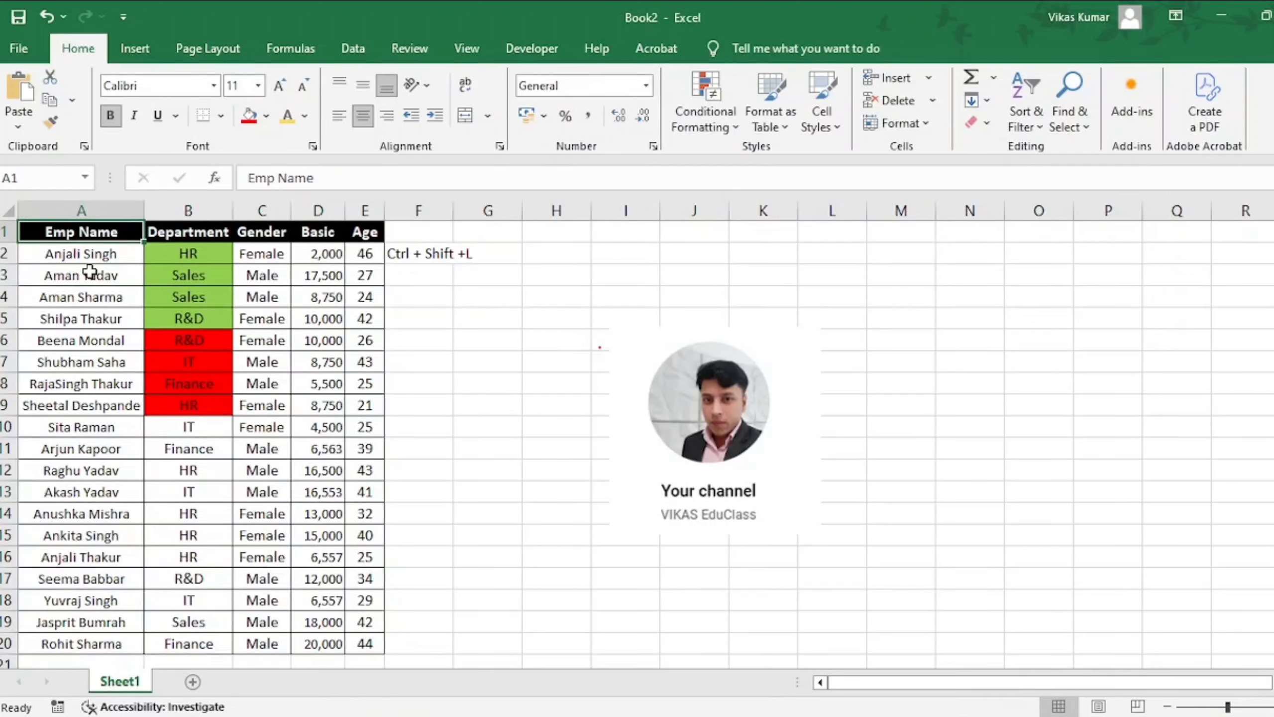